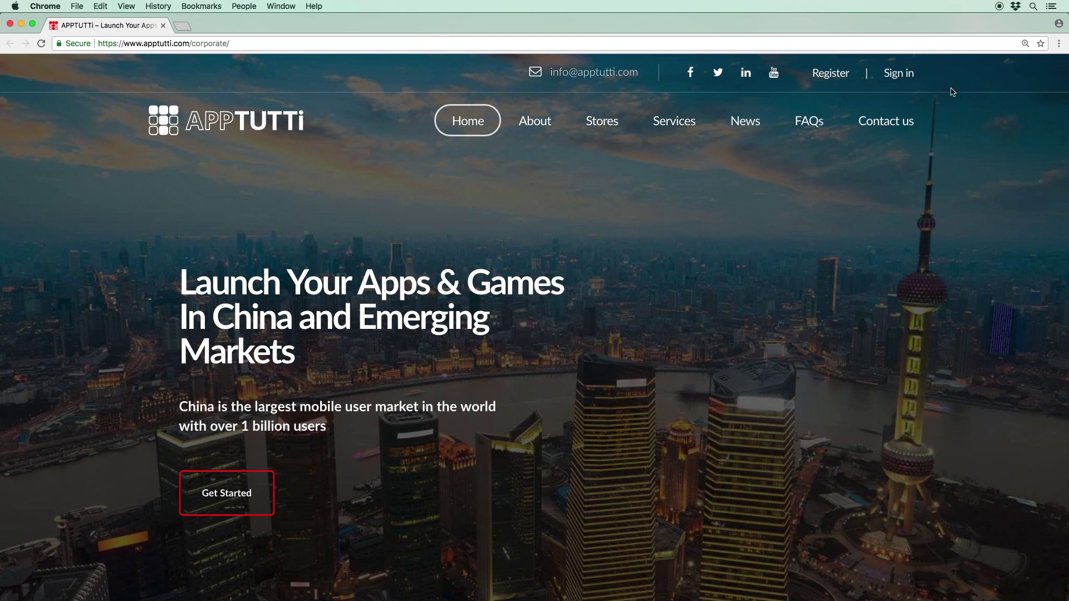
Step: Sign in to the partner account with its e-mail and password, then start a new project
click(898, 73)
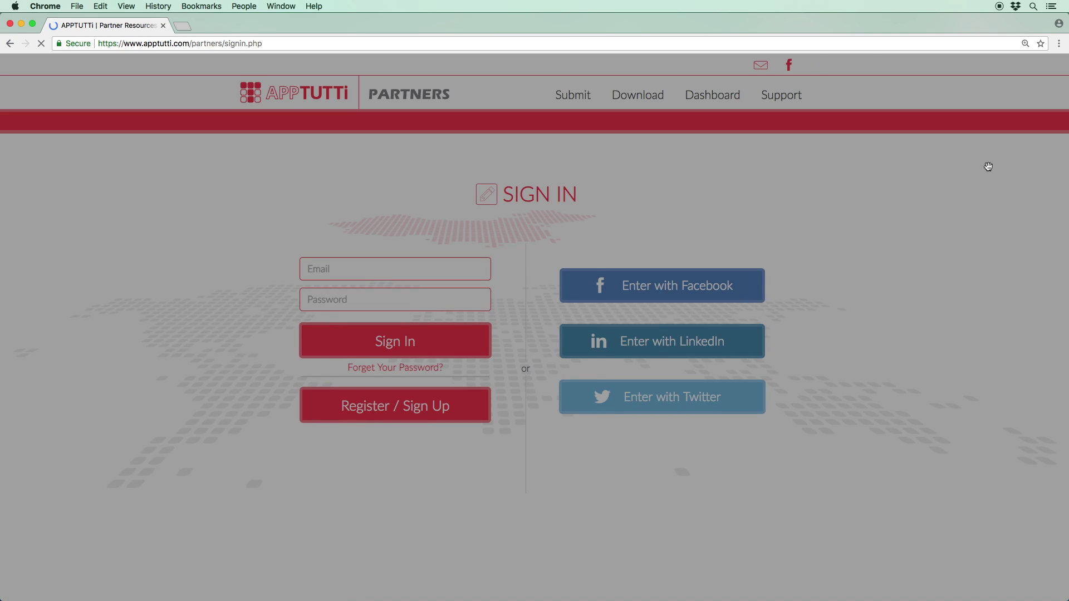
click(856, 323)
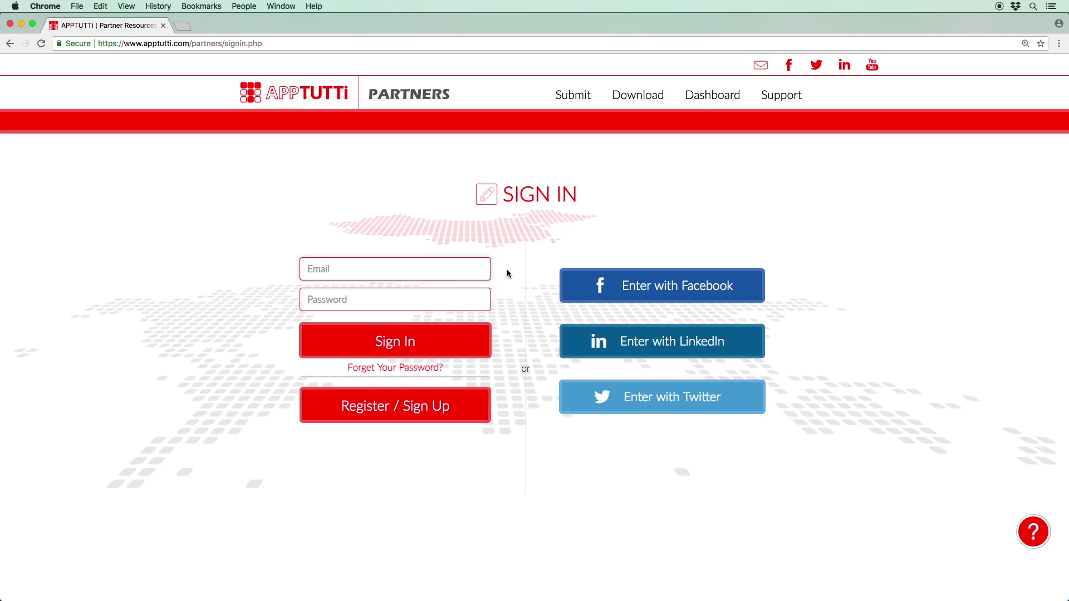
key(Tab)
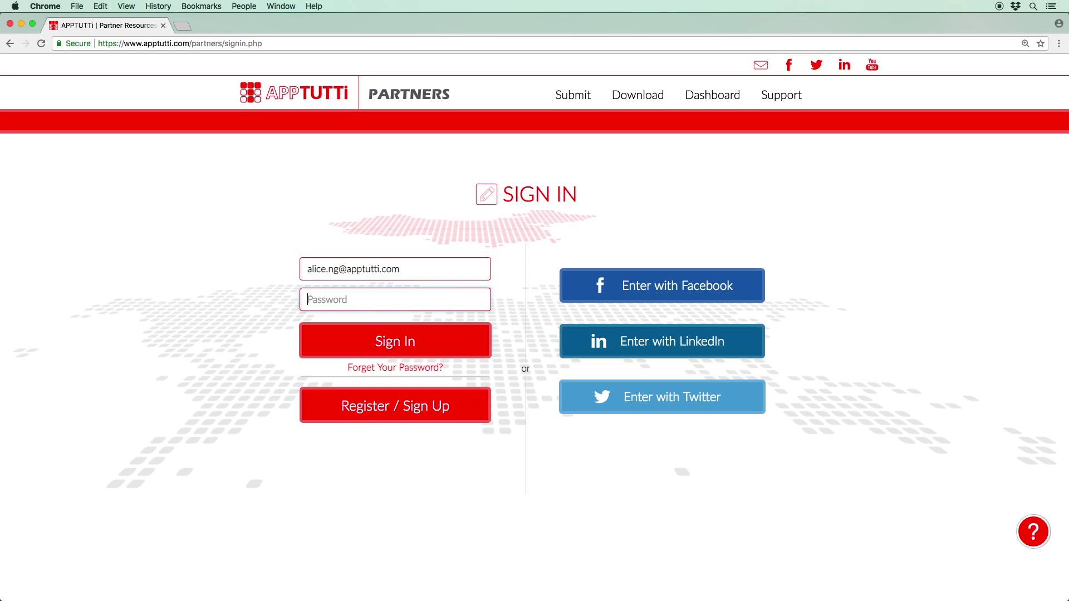
text(••••••••••••••••)
key(Return)
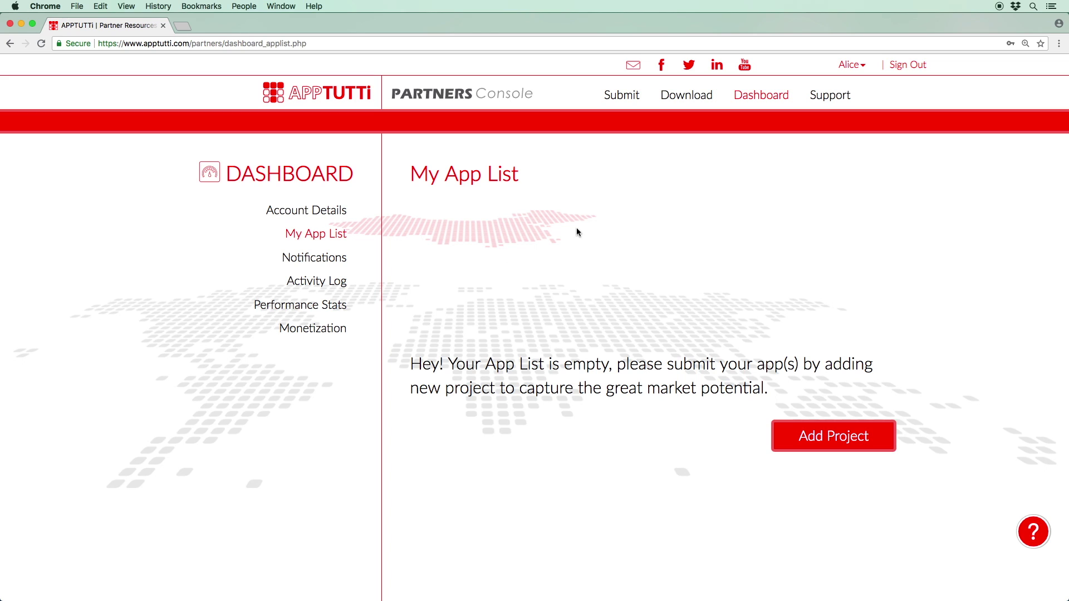
click(836, 441)
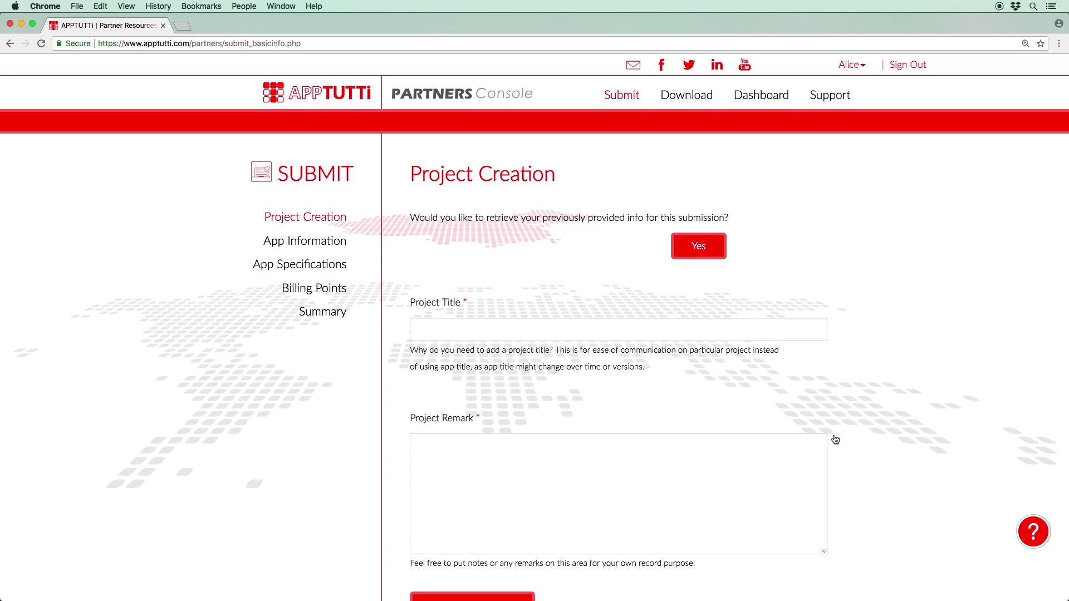
Step: Reload the submission page, then enter the address apptutti.com/partners/qt_appsubmission.php
click(621, 100)
key(super+l)
text(apptutti.com/partners/qt_apps)
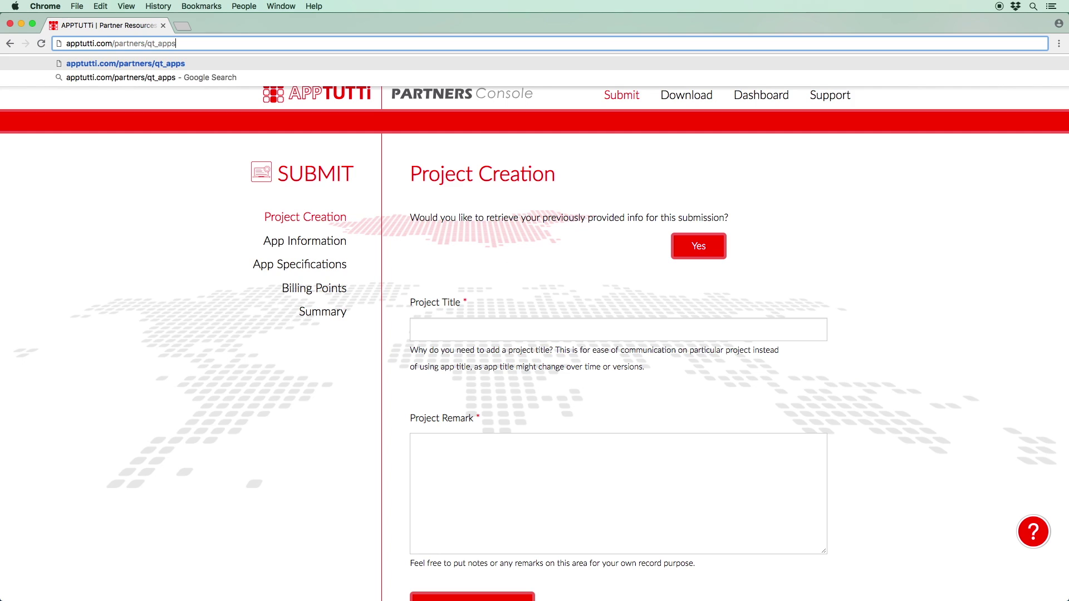
text(ubmission.php)
Step: Load the qt_appsubmission page and scroll through the Quick Tips to the App Submission Check List
key(Return)
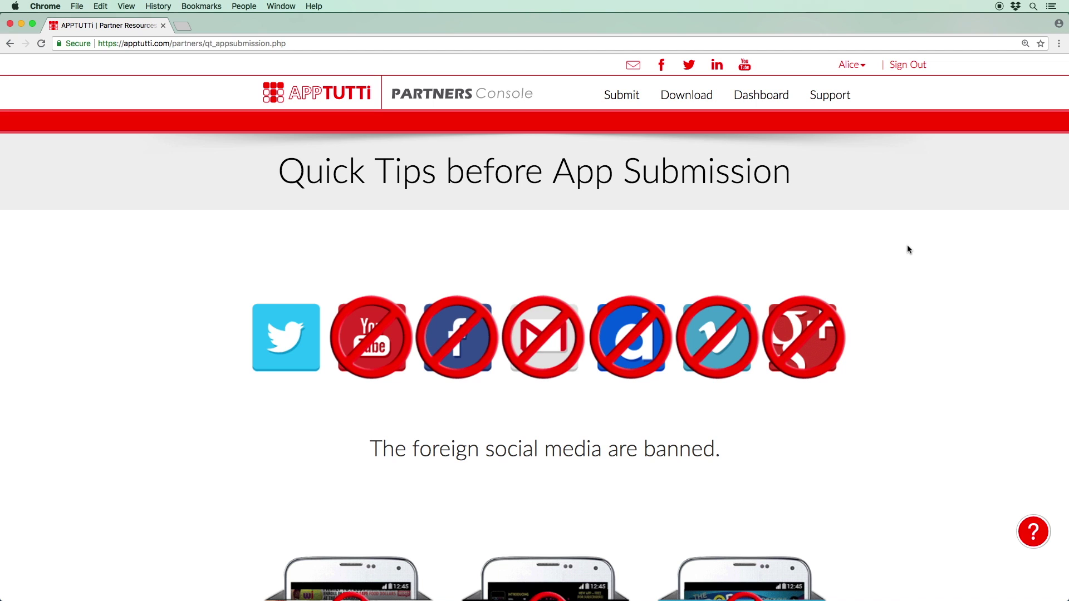
scroll(909, 249, down, 8)
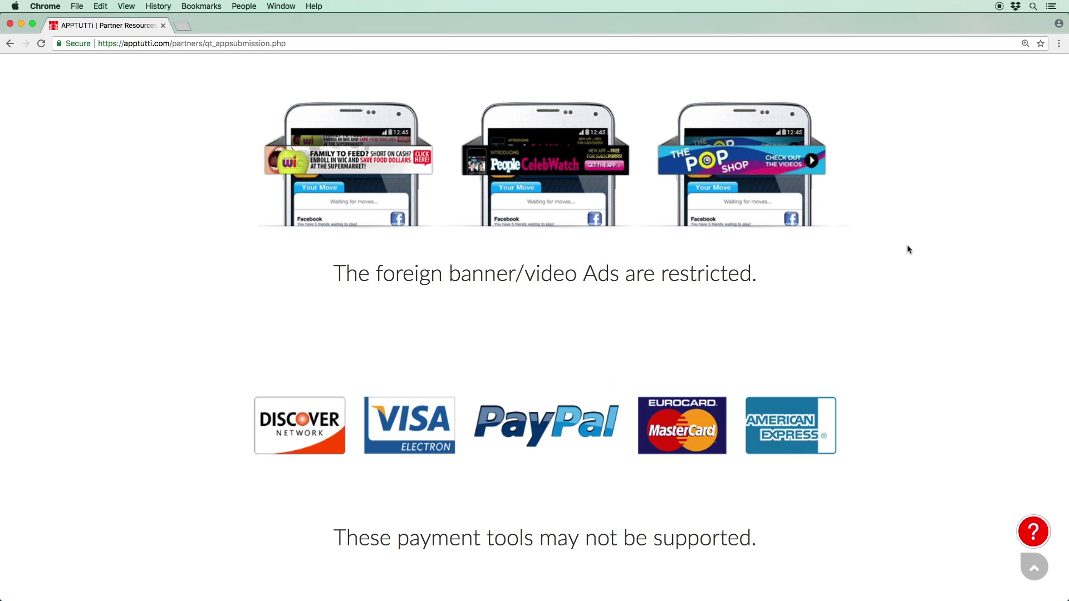
scroll(908, 245, down, 8)
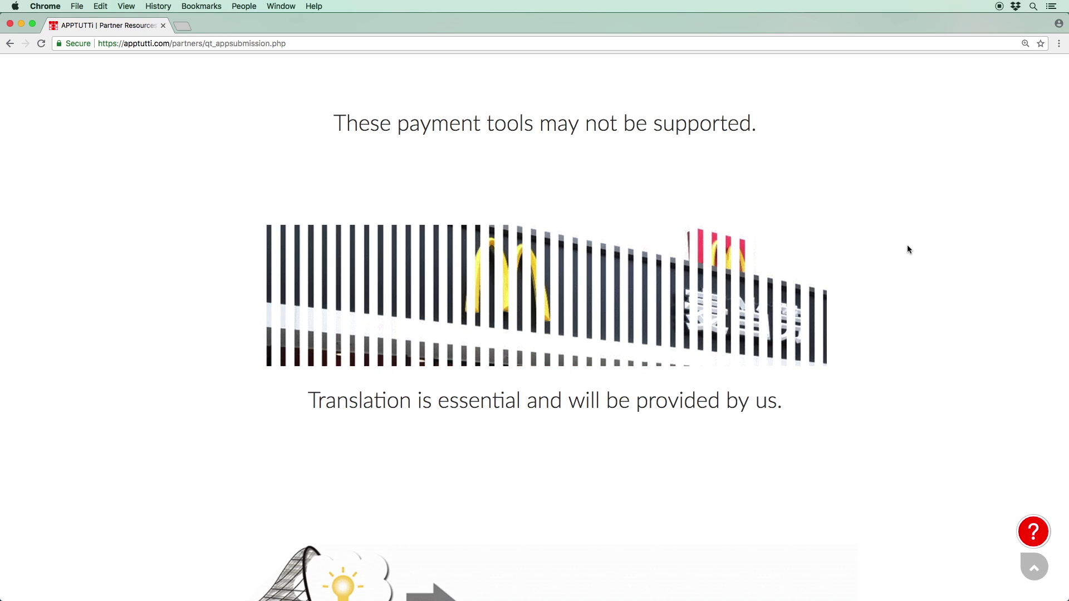
scroll(909, 249, down, 6)
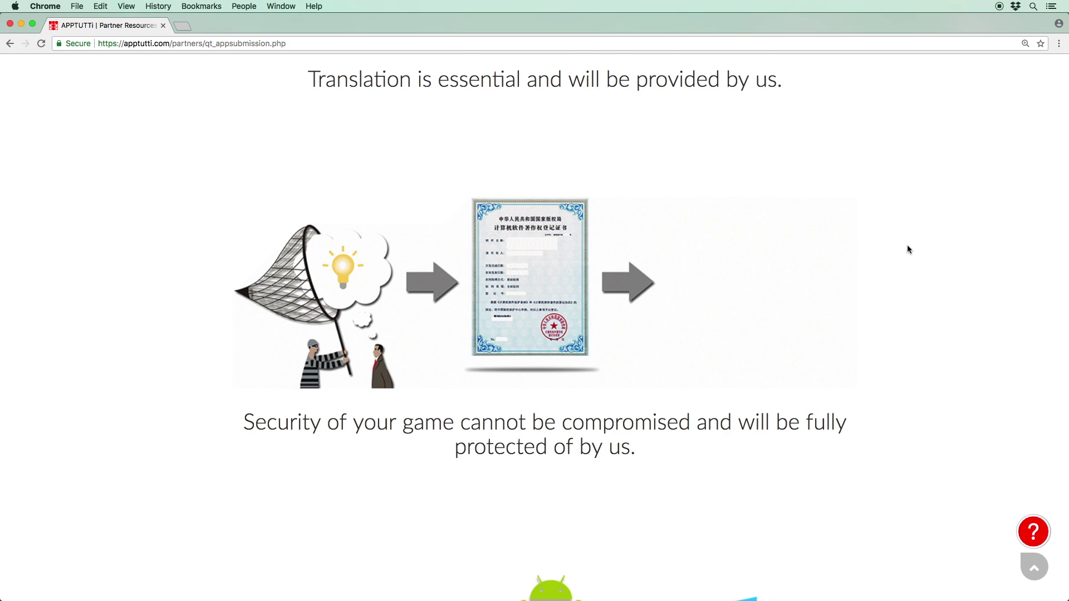
scroll(909, 245, down, 8)
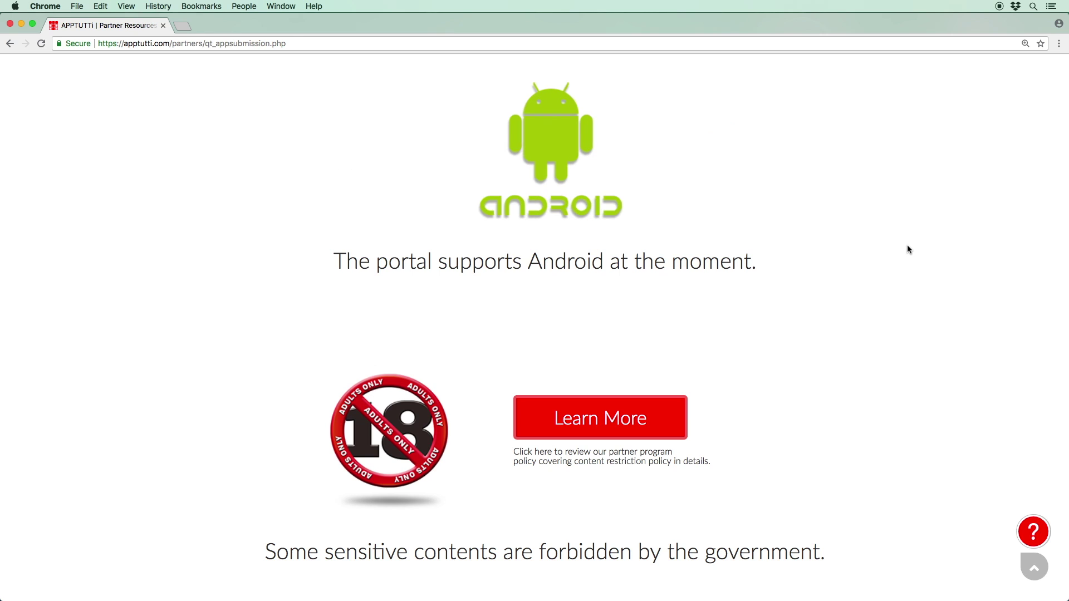
scroll(888, 511, down, 10)
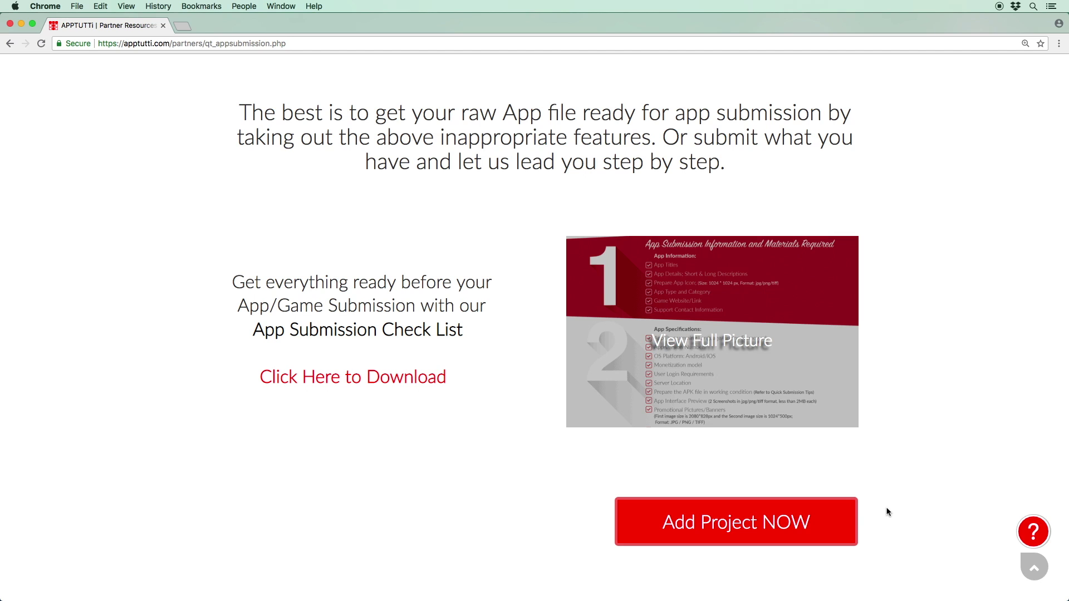
Step: Create a project with title and remark 'Gogo Football', then continue to App Information
click(844, 513)
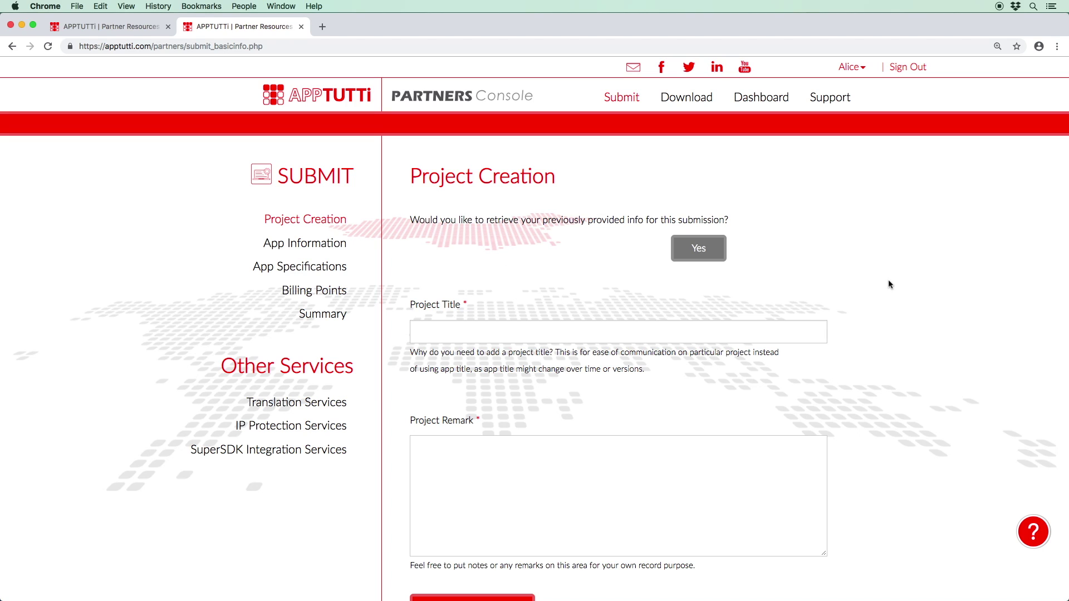
scroll(890, 284, down, 2)
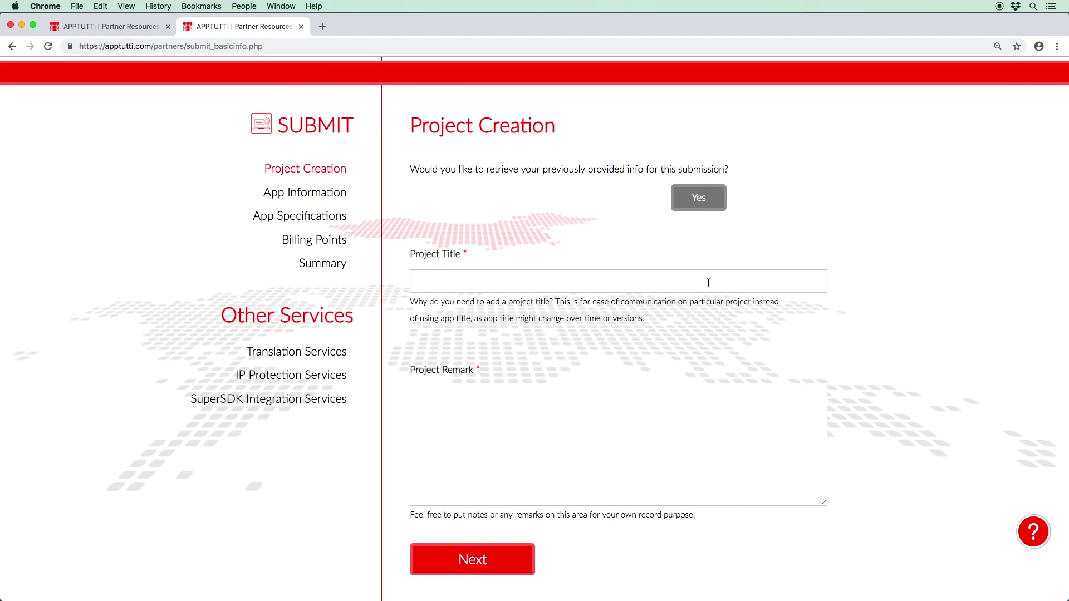
click(709, 283)
text(Gogo )
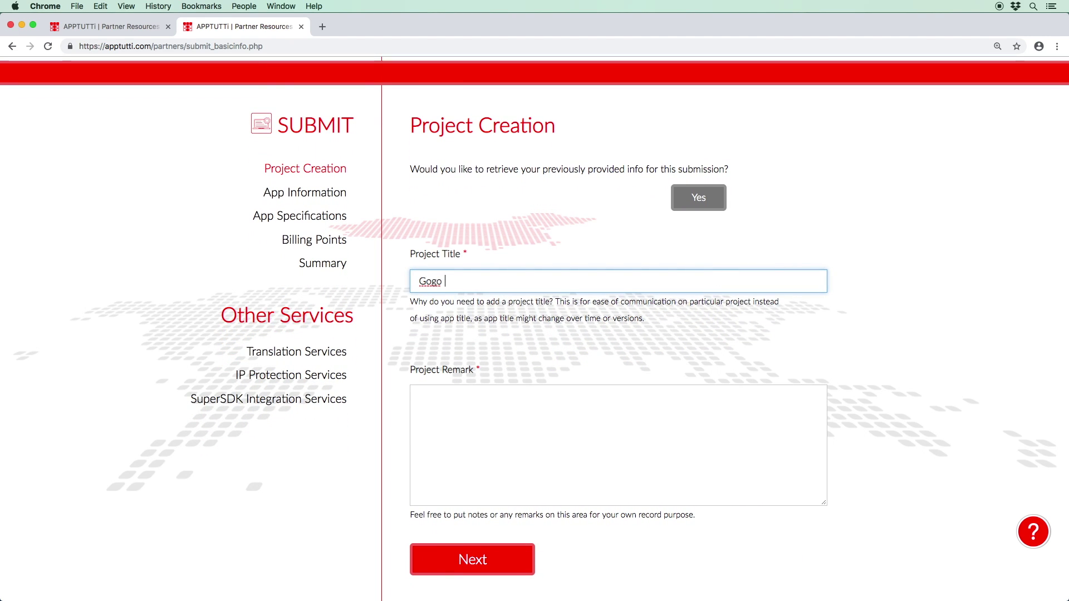
text(Football)
click(419, 396)
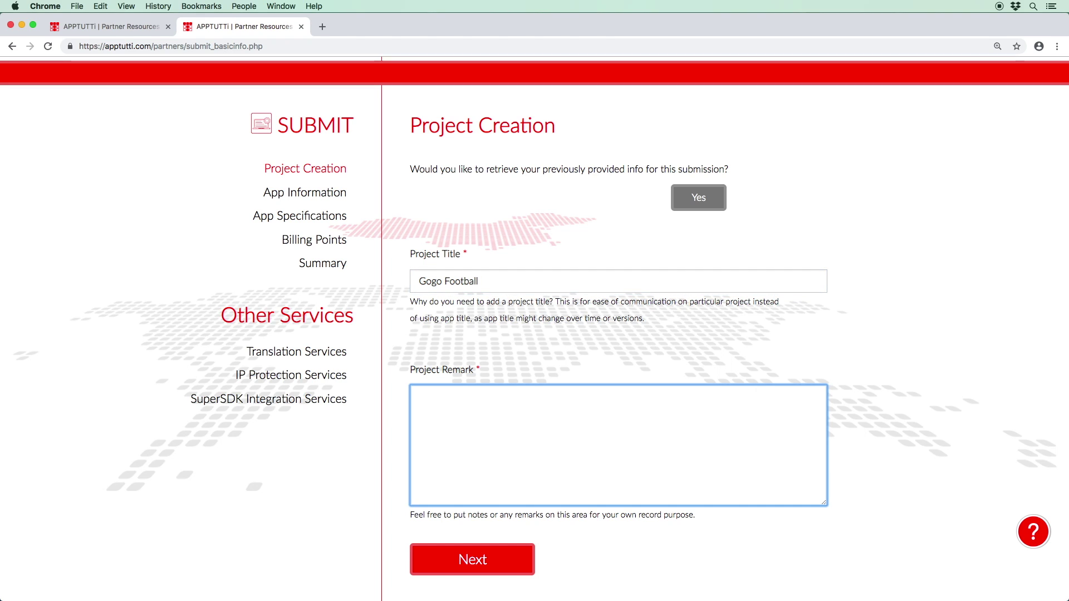
text(Gogo Football)
click(830, 352)
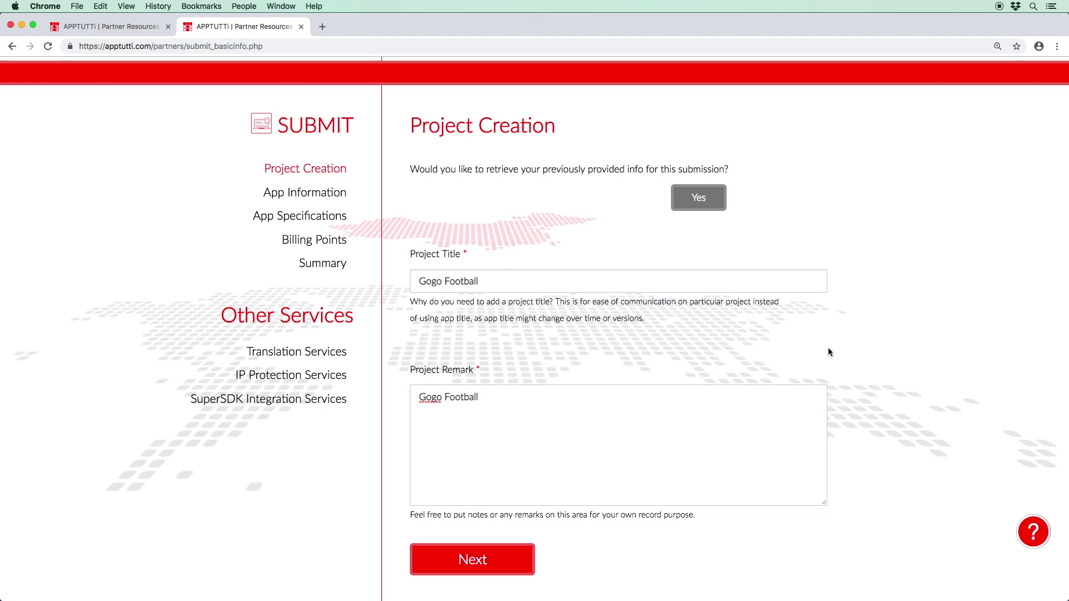
click(471, 557)
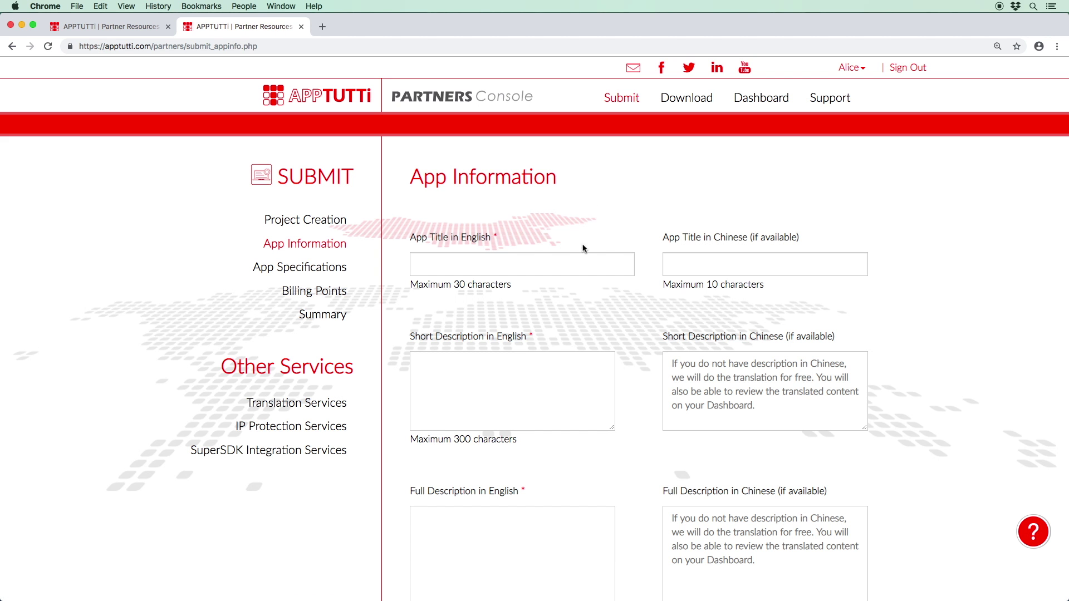
Step: Enter 'Gogo Football' as the English app title
click(585, 259)
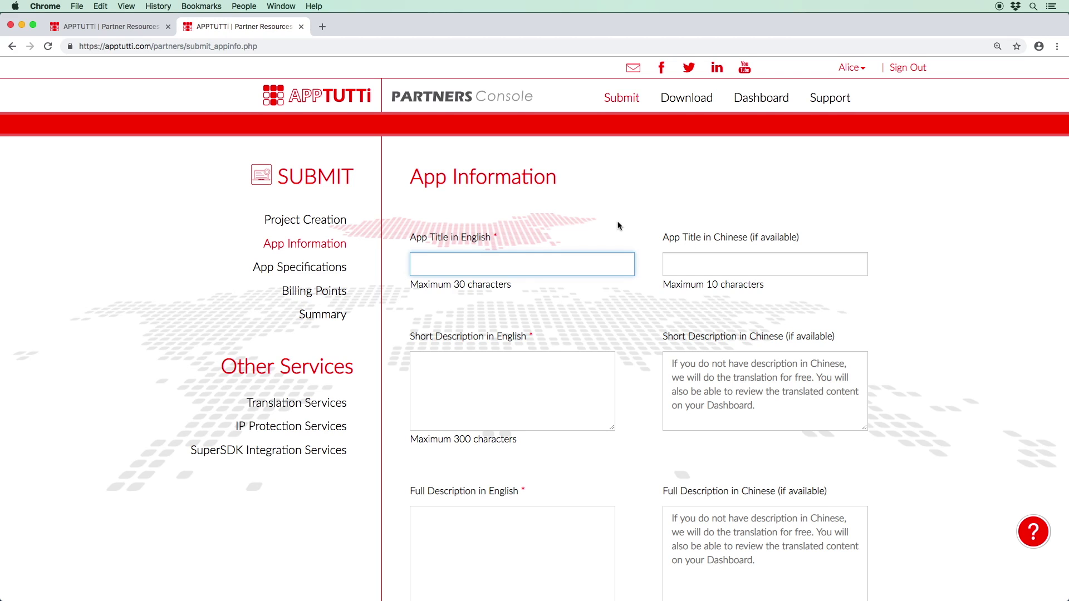
text(Gogo Football)
key(Tab)
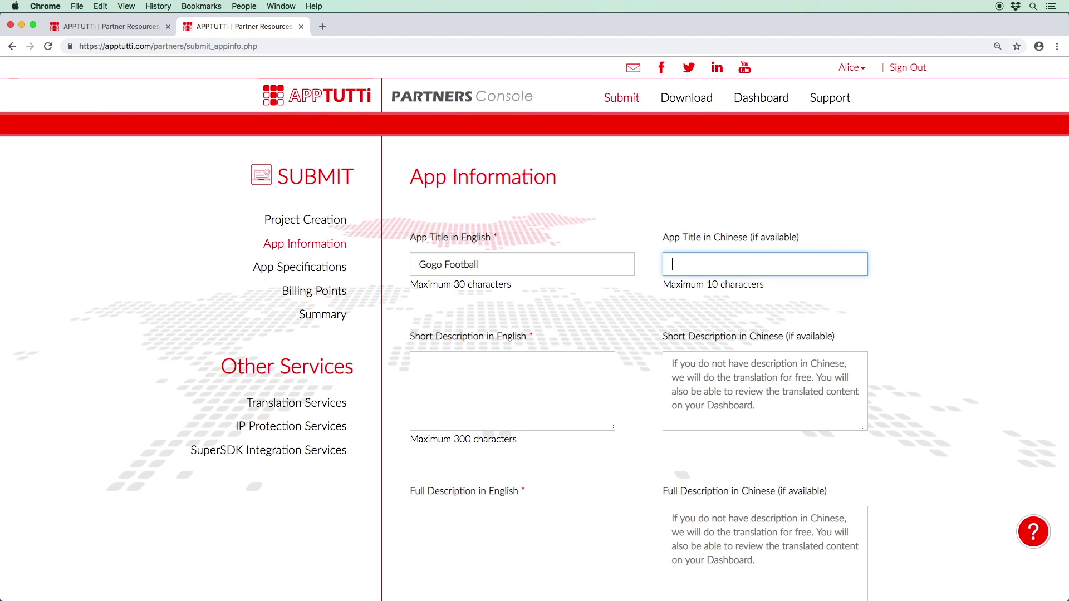
Step: Add the short description 'A strategy game of football, score a goal to win!' and the full English description
click(420, 364)
text(A strategy game of football)
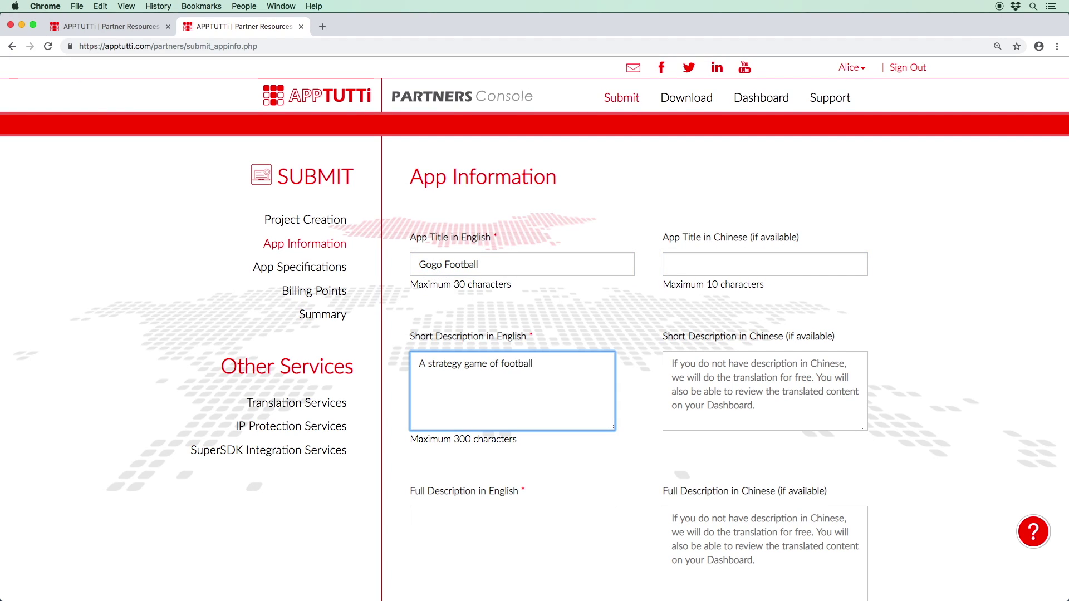
text(, score a goal to win!)
key(Tab)
key(Tab)
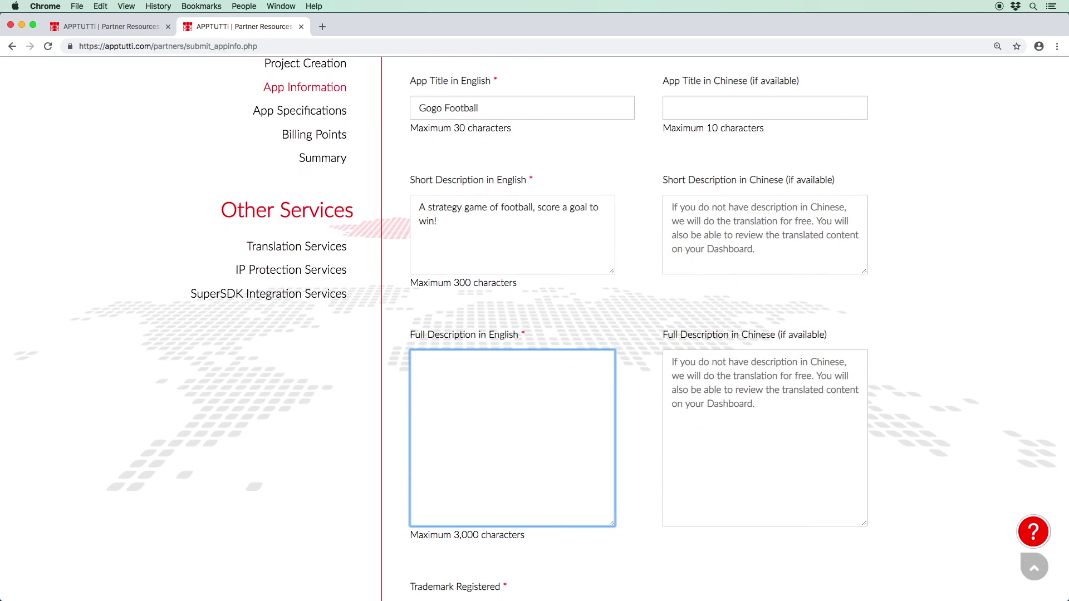
text(A strategy game of football, follow the rule,)
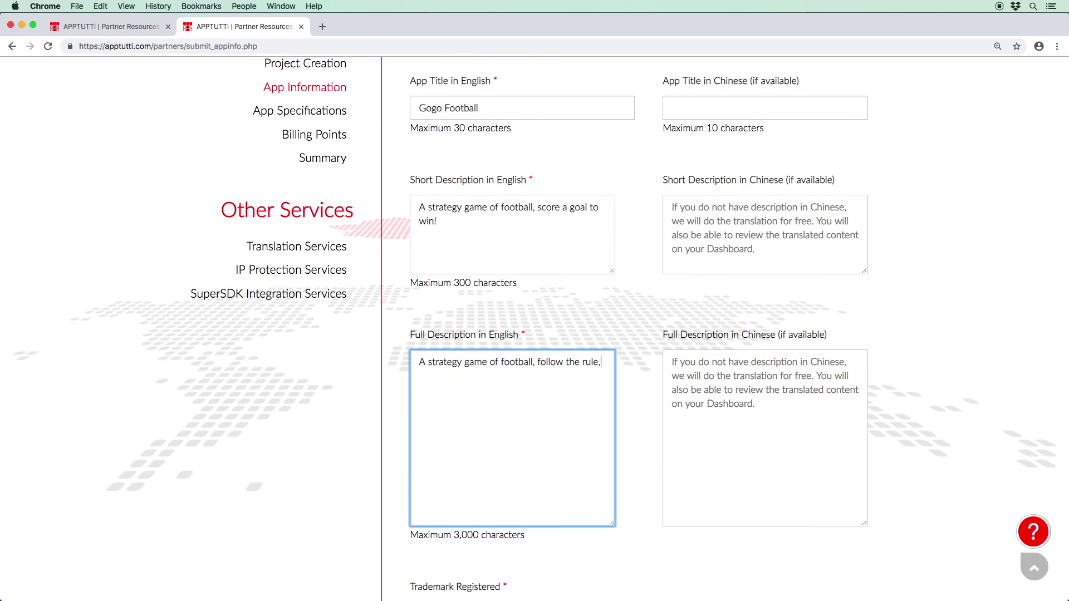
key(BackSpace)
text(s, choose your team, slide the players to score a goal and advance a level. There are 100 exciting and challenging level)
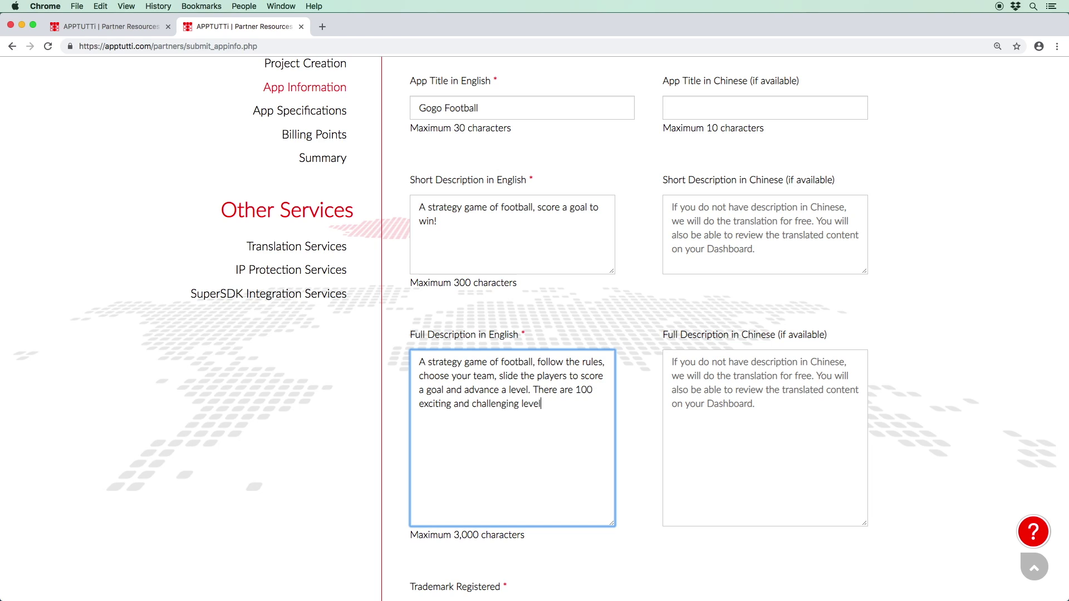
text(s to complete.)
scroll(535, 329, down, 10)
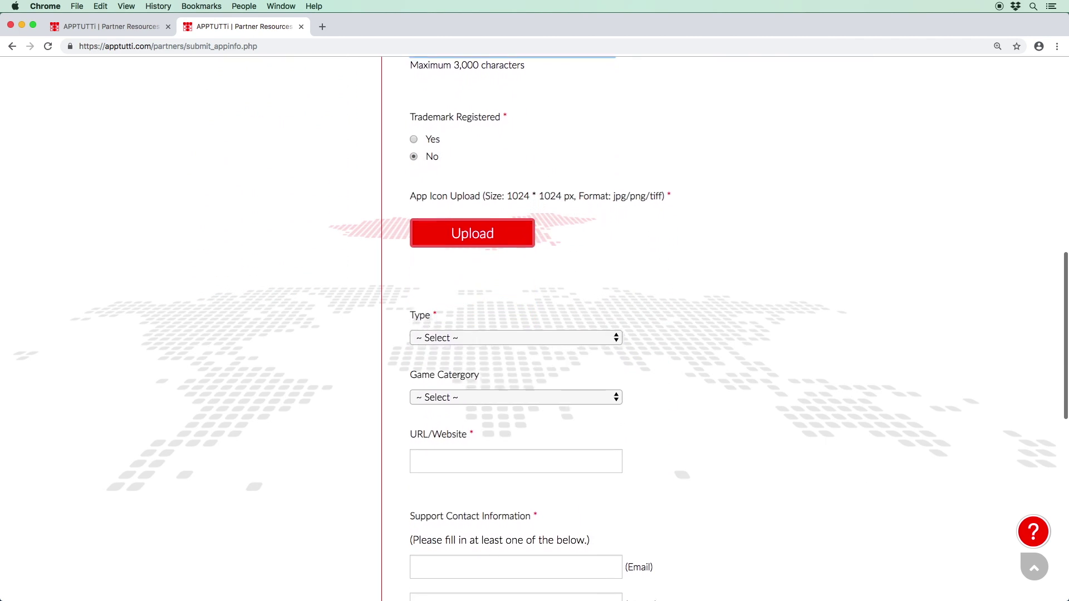
Step: Upload gogo_football_icon_1024.png from the Gogo Football folder as the app icon
scroll(535, 329, down, 1)
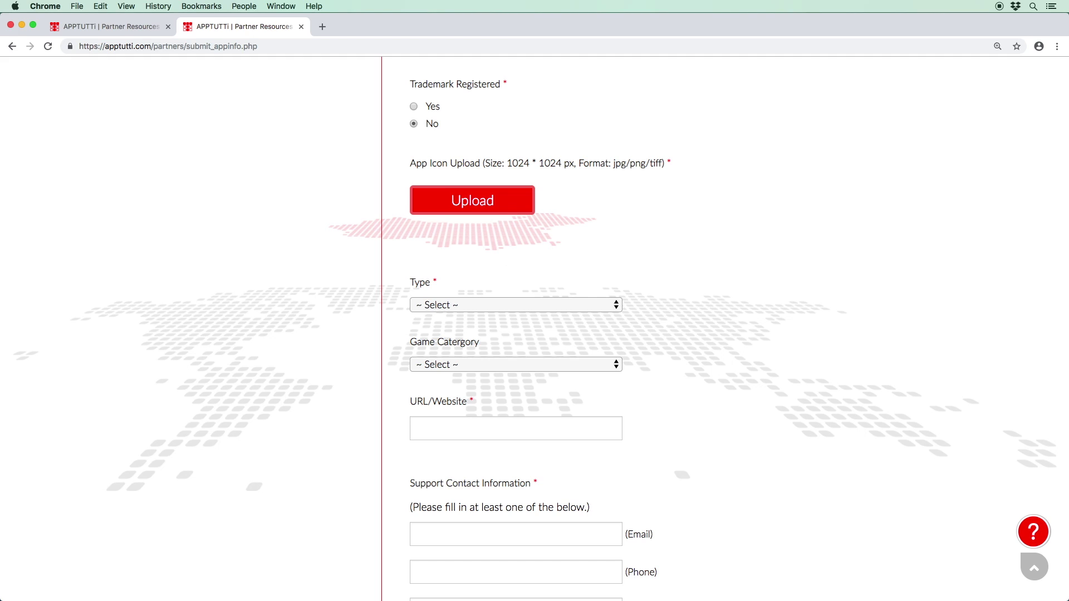
click(516, 202)
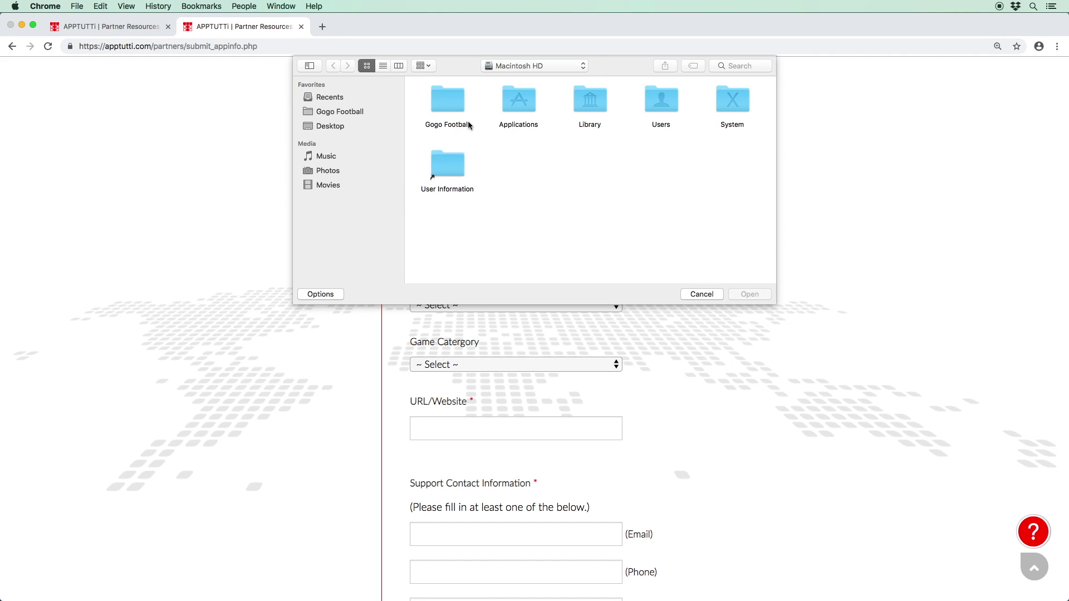
double_click(449, 103)
click(732, 166)
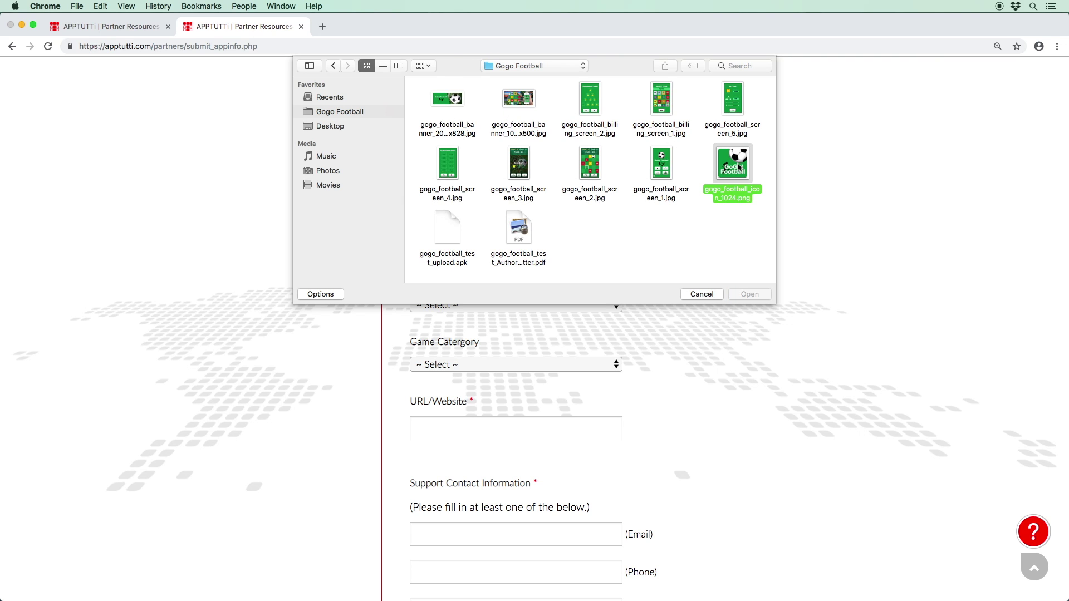
click(751, 294)
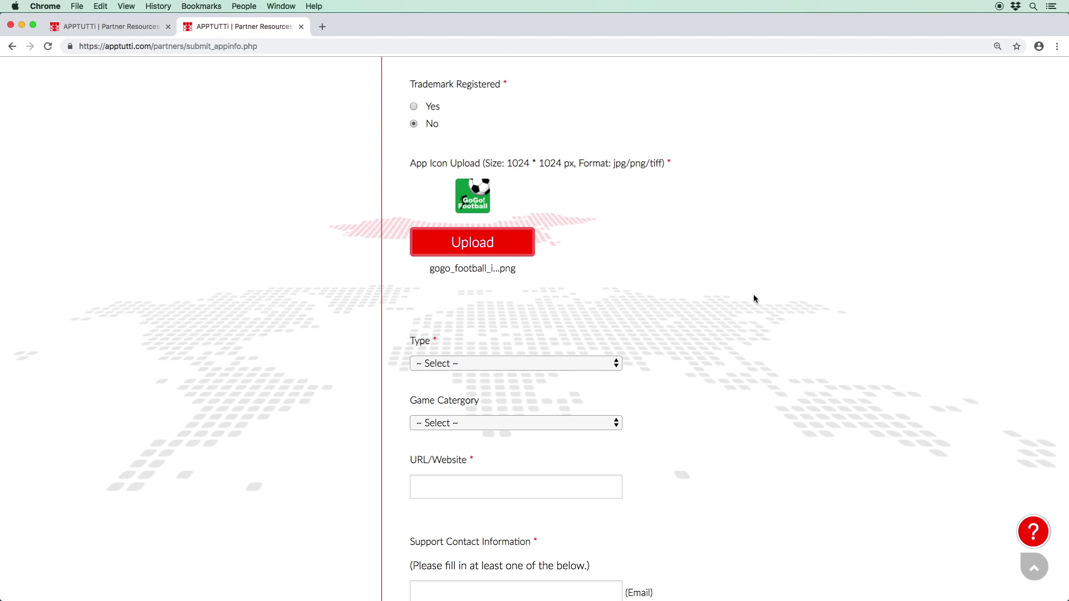
Step: Set the app type to Game and the game category to Strategy
scroll(753, 295, down, 5)
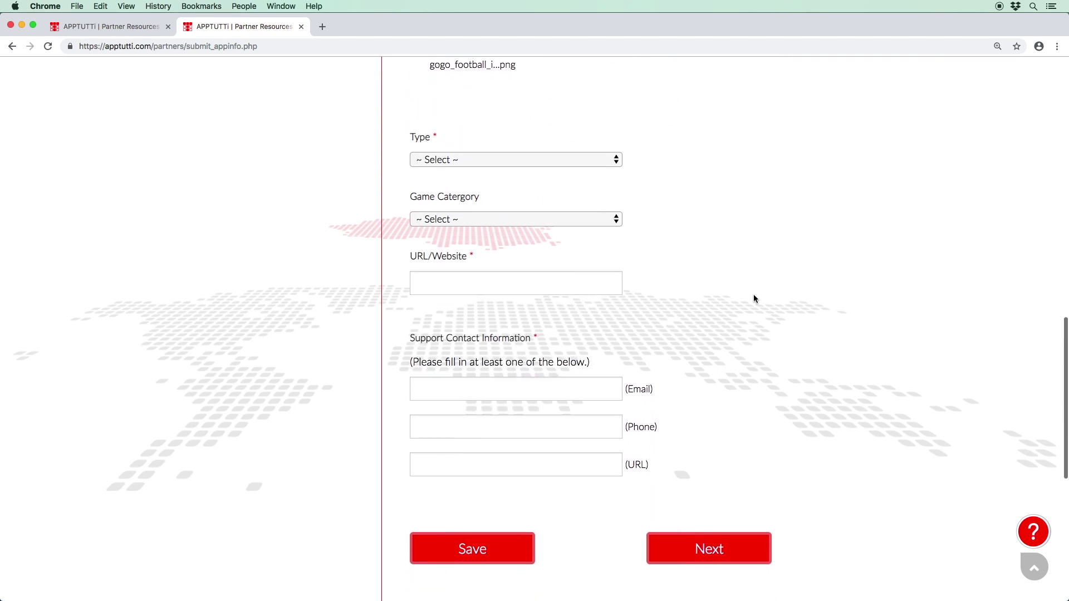
click(576, 124)
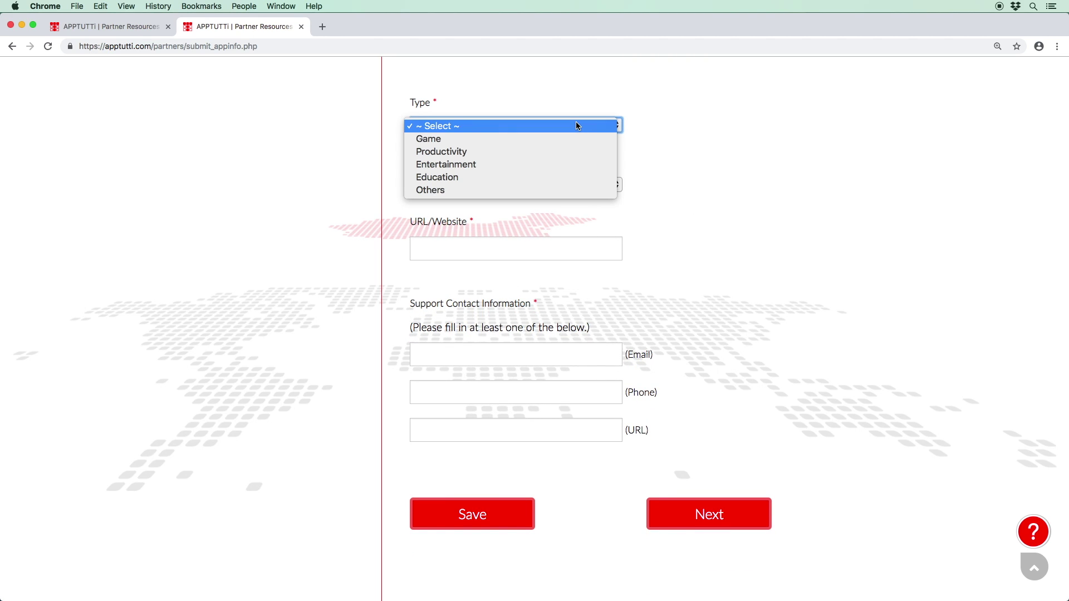
click(573, 137)
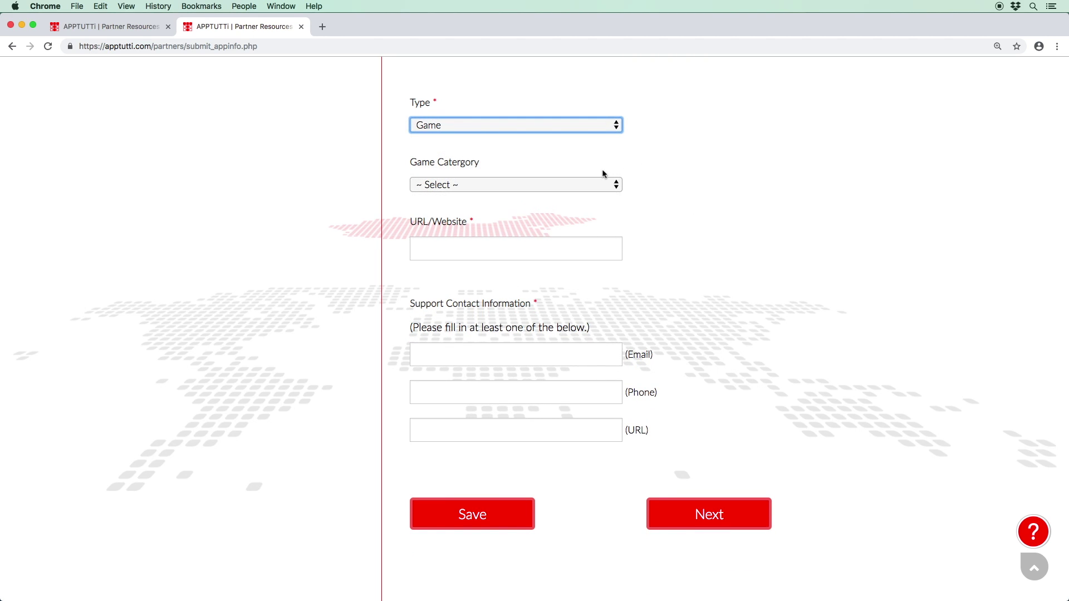
click(595, 185)
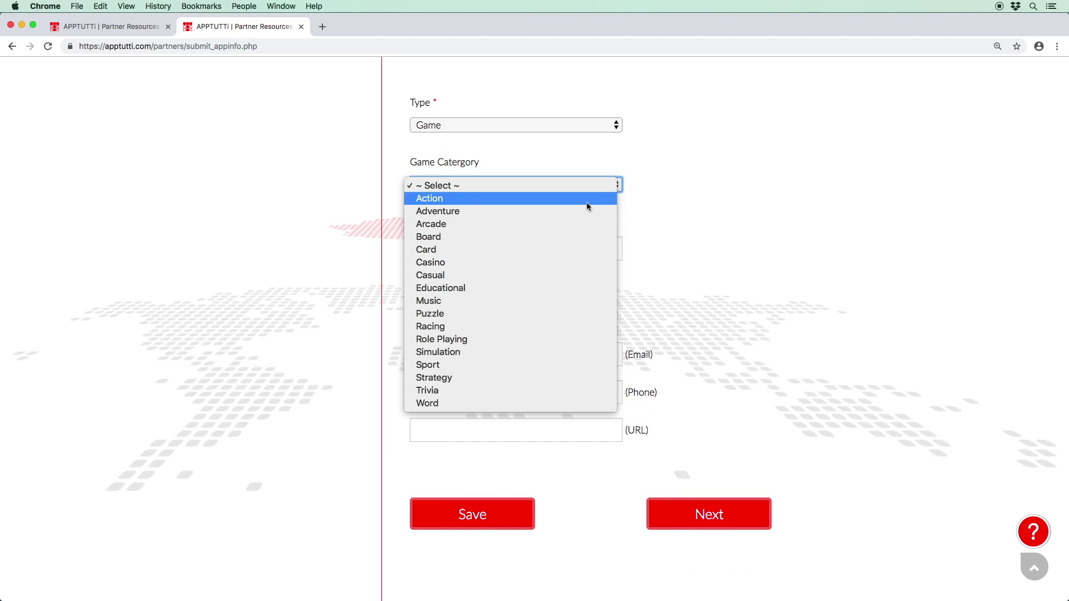
click(546, 377)
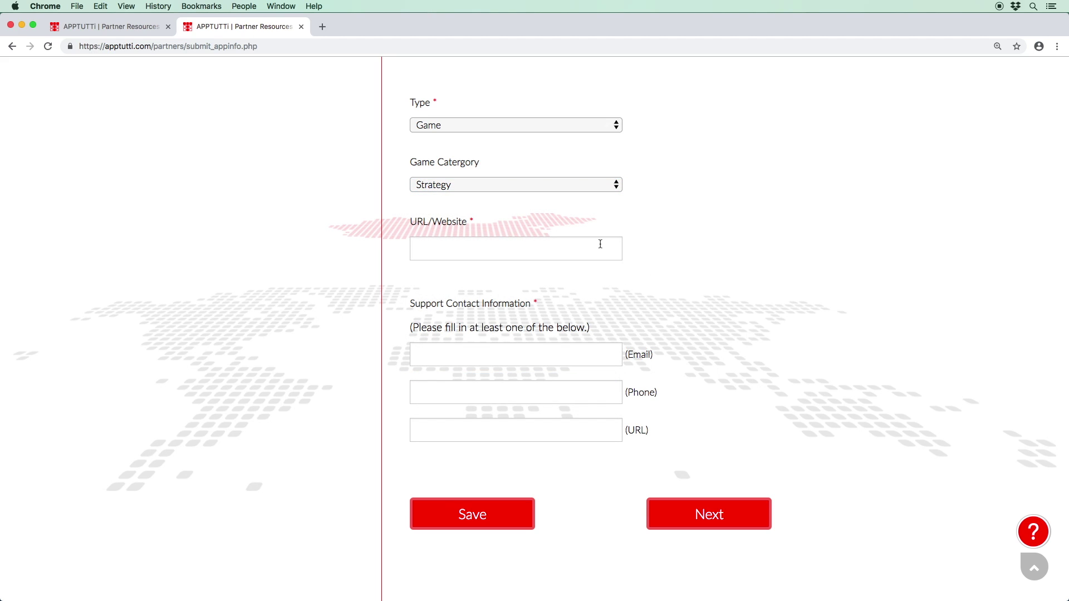
click(616, 255)
text(www.apptutti.com)
click(516, 355)
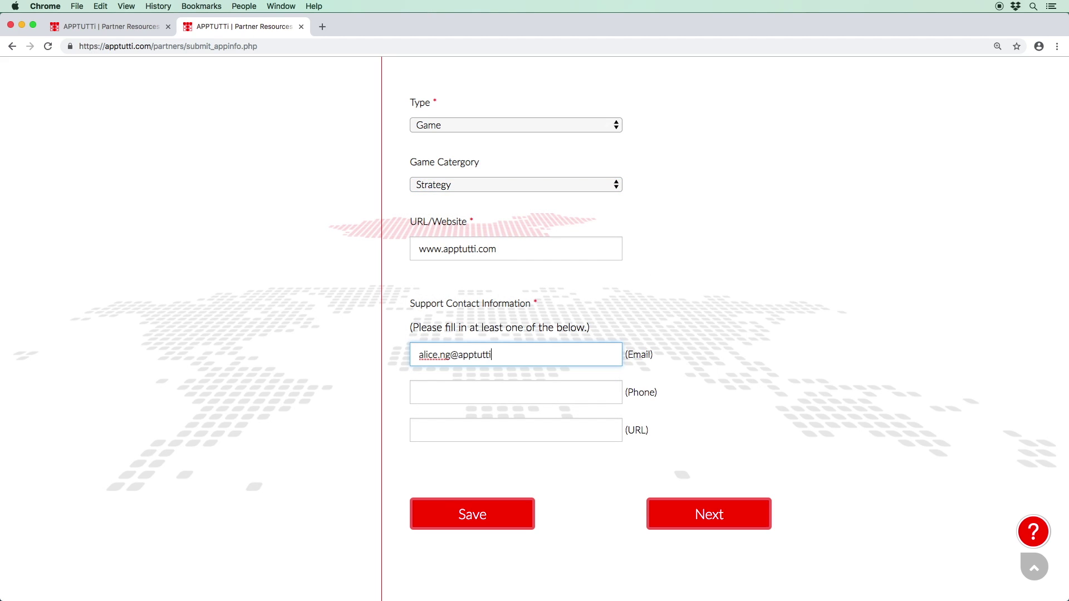
click(515, 392)
text(+85212345678)
click(516, 430)
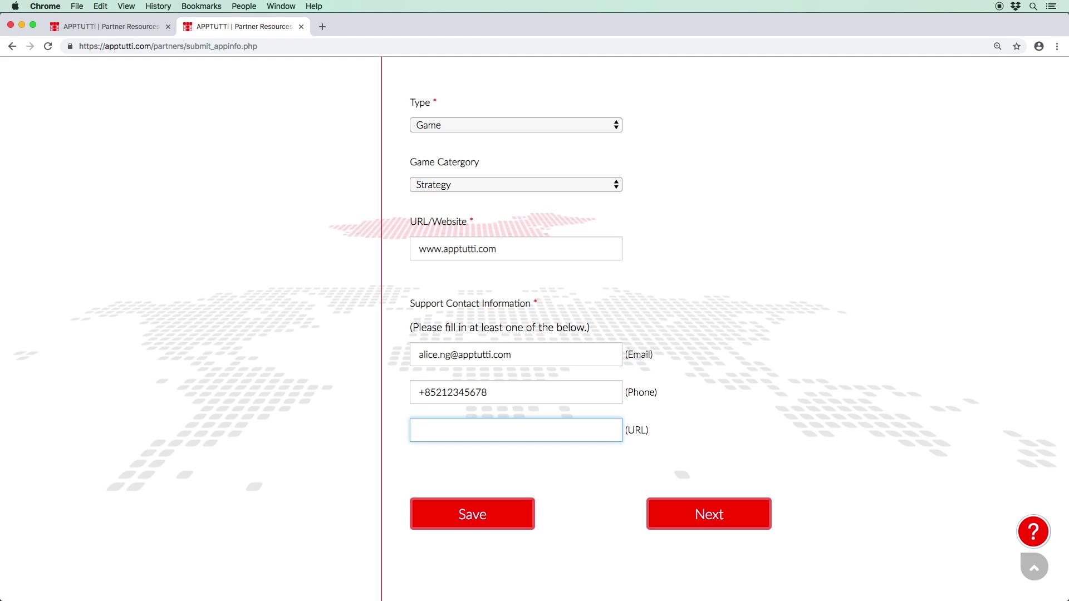
text(www.apptutti.com)
Step: Save the app information entered so far
click(601, 244)
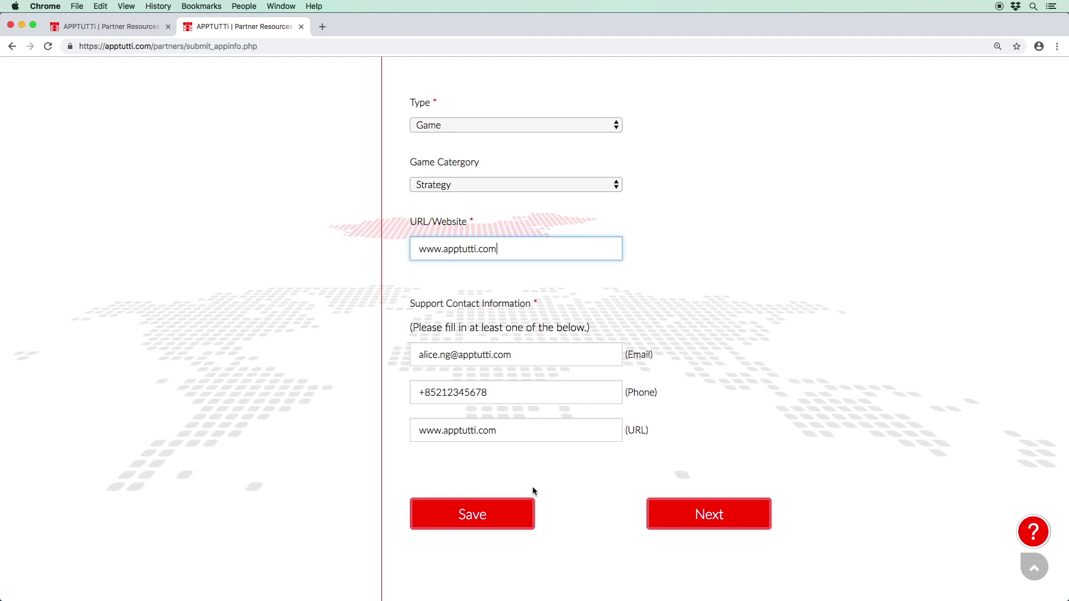
click(526, 509)
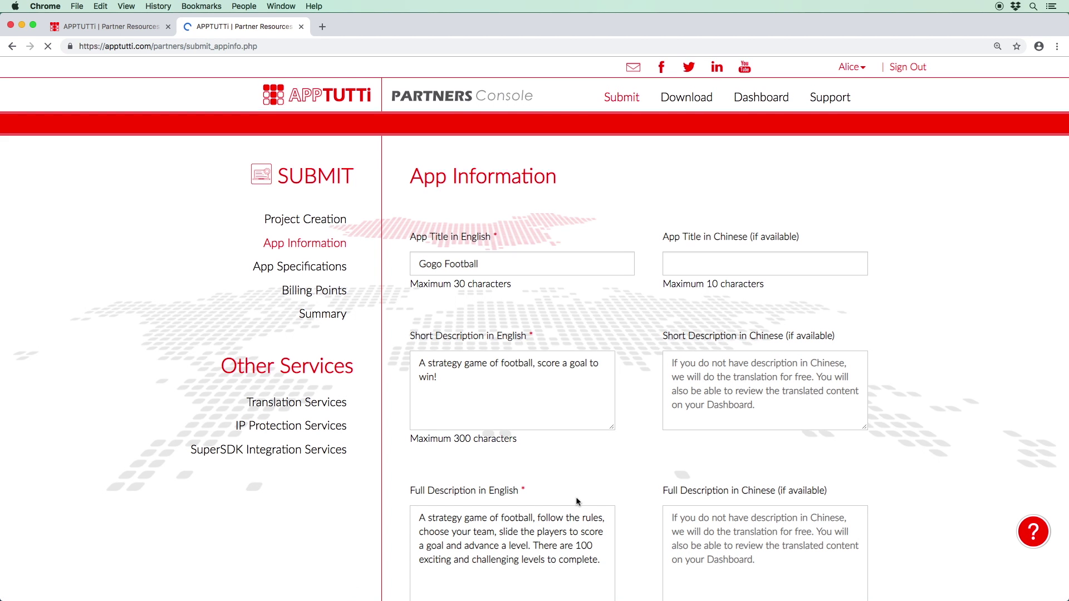
scroll(576, 497, down, 5)
scroll(576, 497, down, 10)
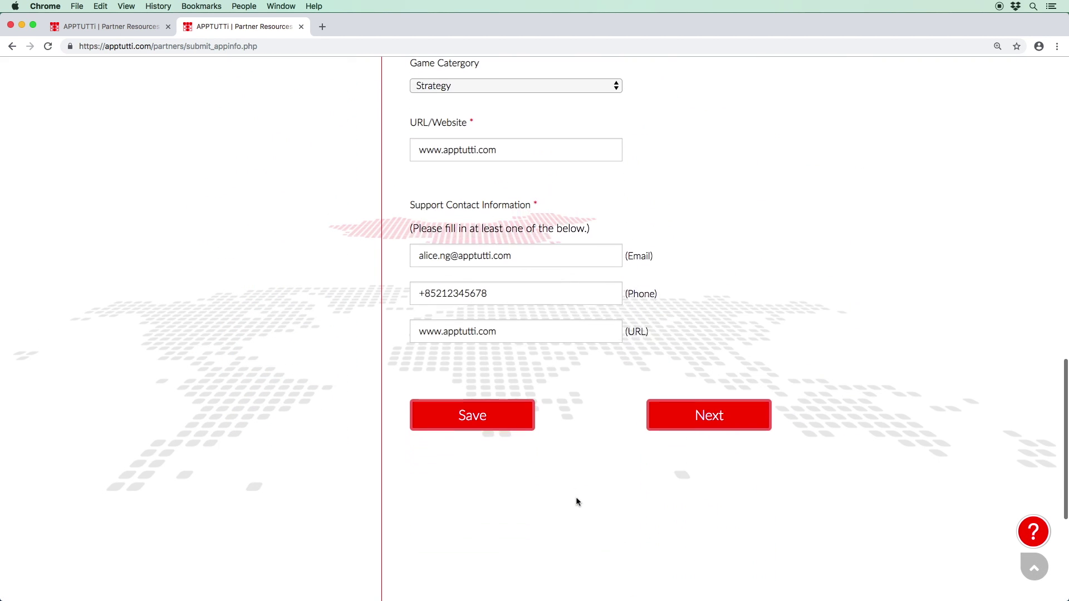
Step: On App Specifications, choose C# and Unity3D, and keep Android as the OS platform
click(689, 430)
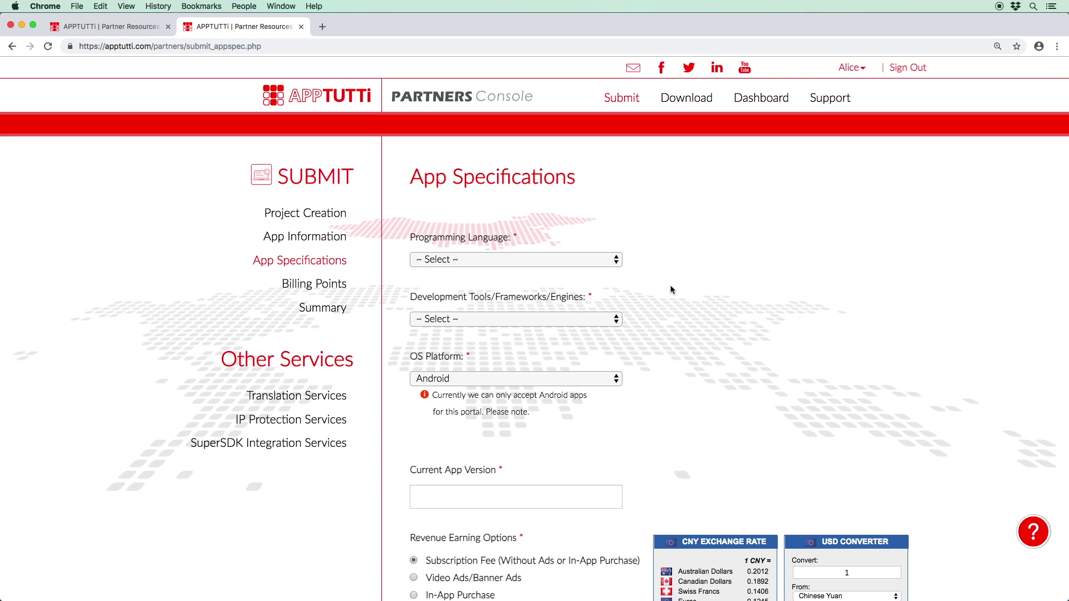
click(607, 261)
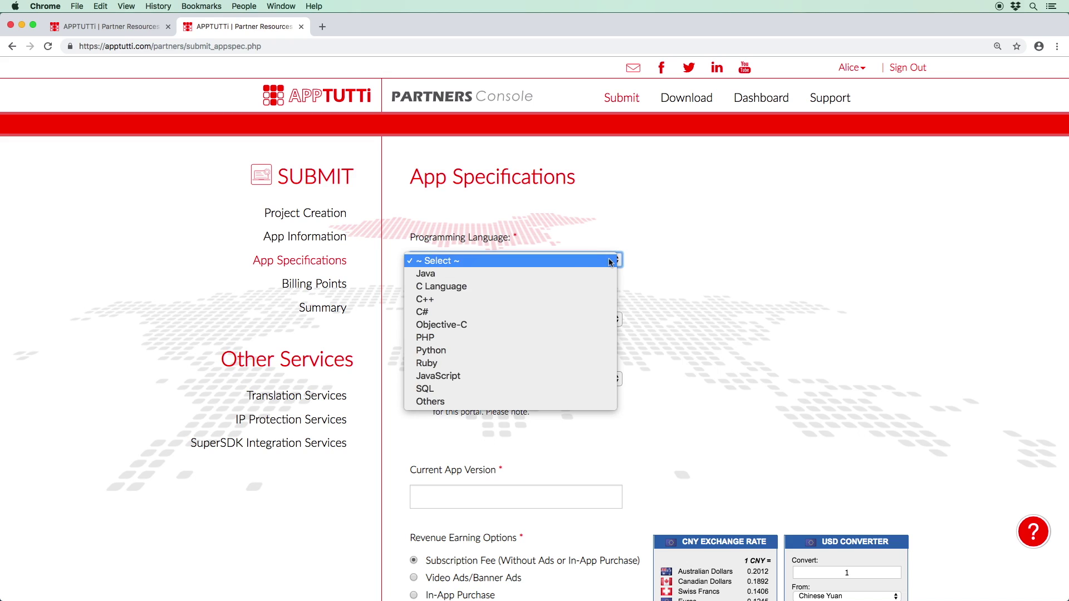
click(589, 312)
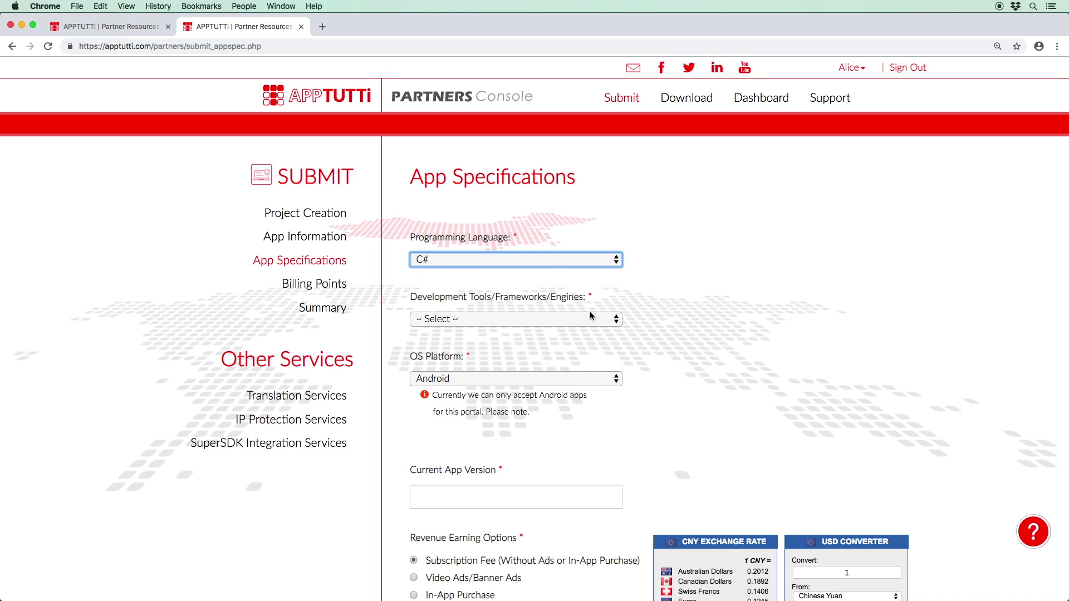
click(591, 319)
click(591, 345)
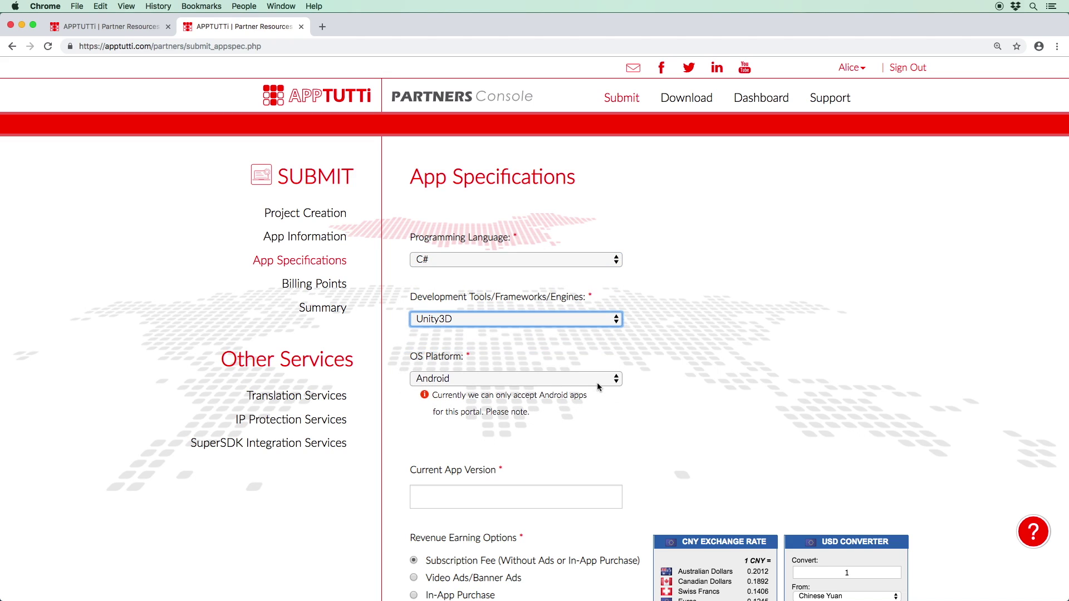
click(599, 385)
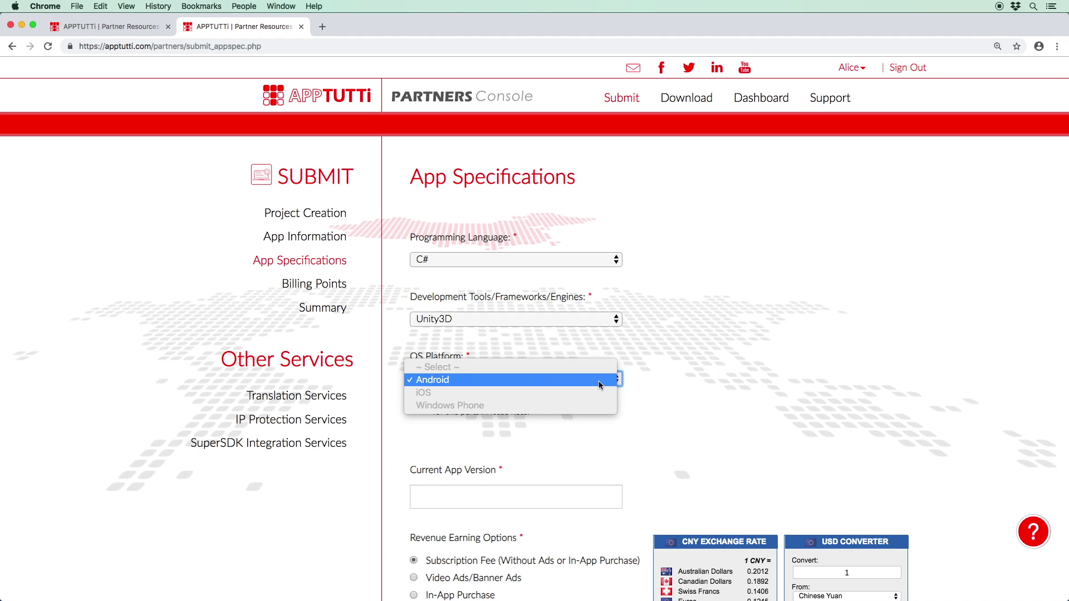
click(599, 385)
click(598, 492)
Step: Set the current app version to 1.0.9
text(1.0.9)
click(680, 396)
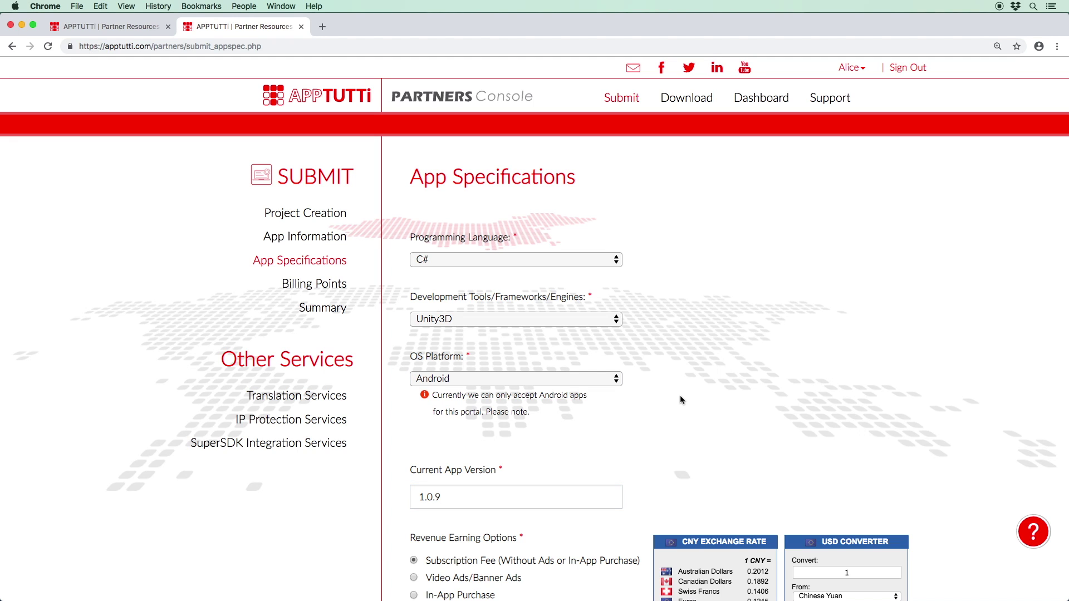
scroll(680, 396, down, 5)
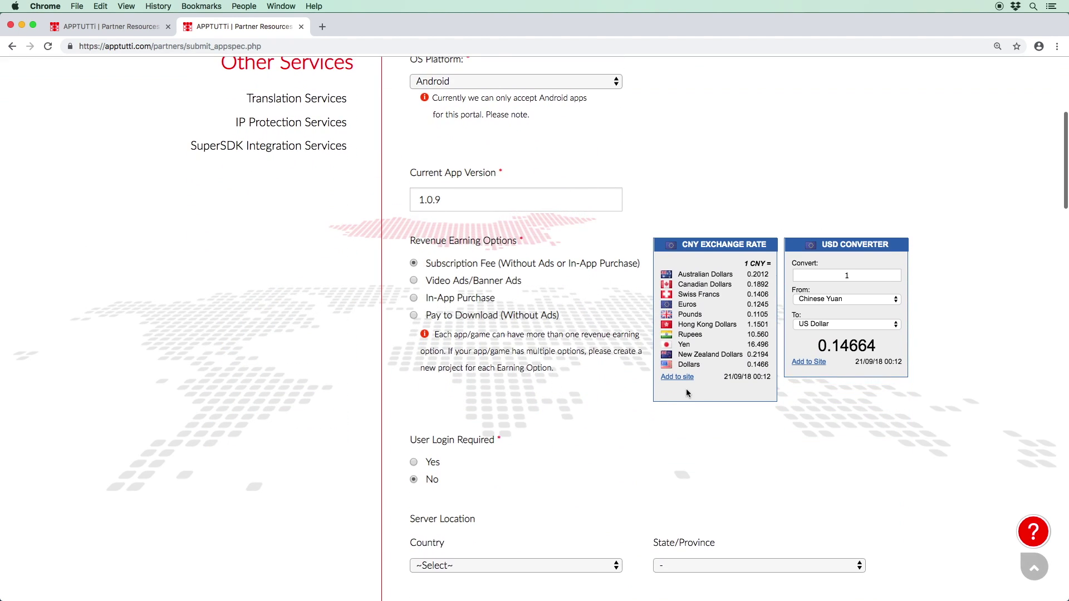
Step: Read the Revenue Earning Option explanations and select In-App Purchase
mouse_move(606, 262)
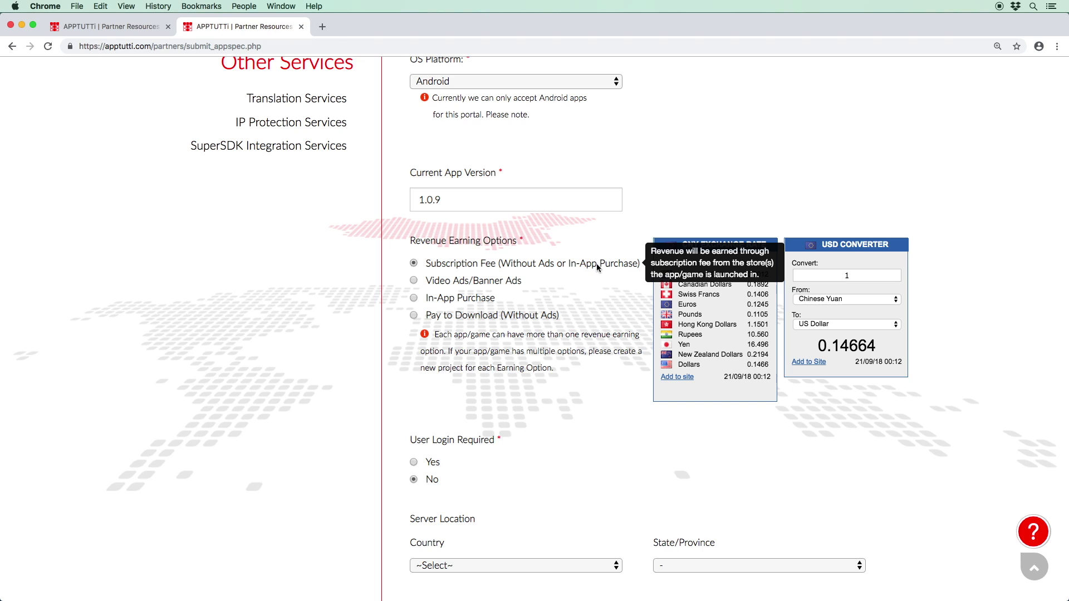
mouse_move(511, 280)
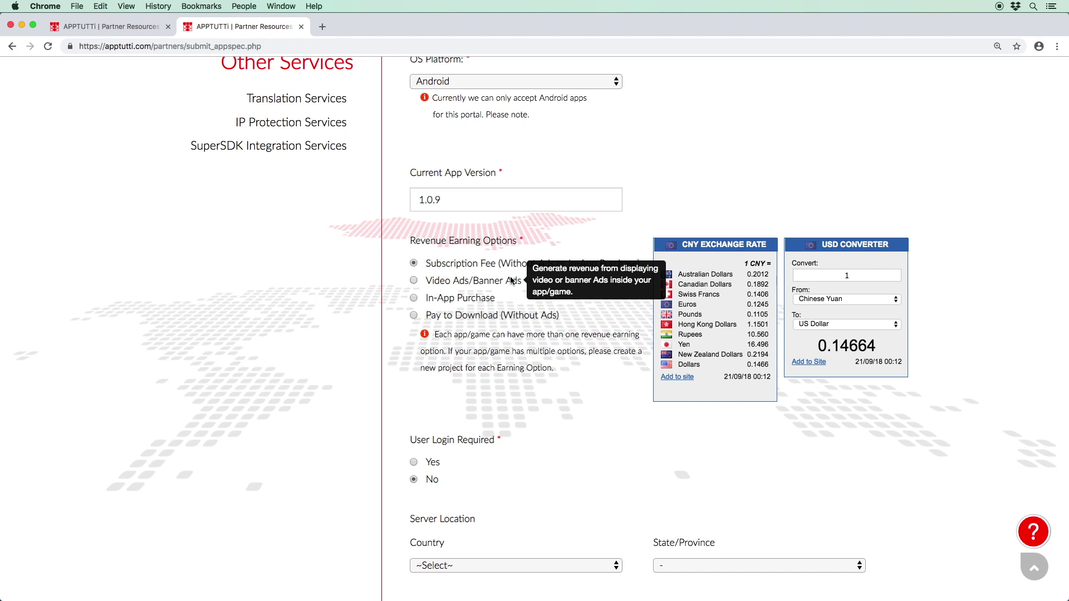
mouse_move(487, 300)
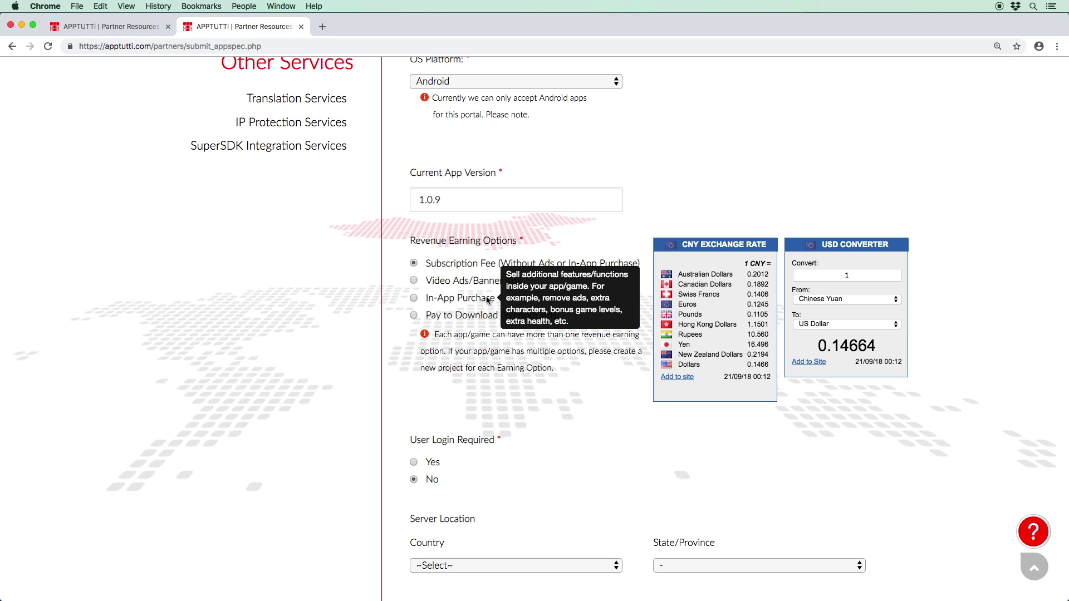
mouse_move(454, 315)
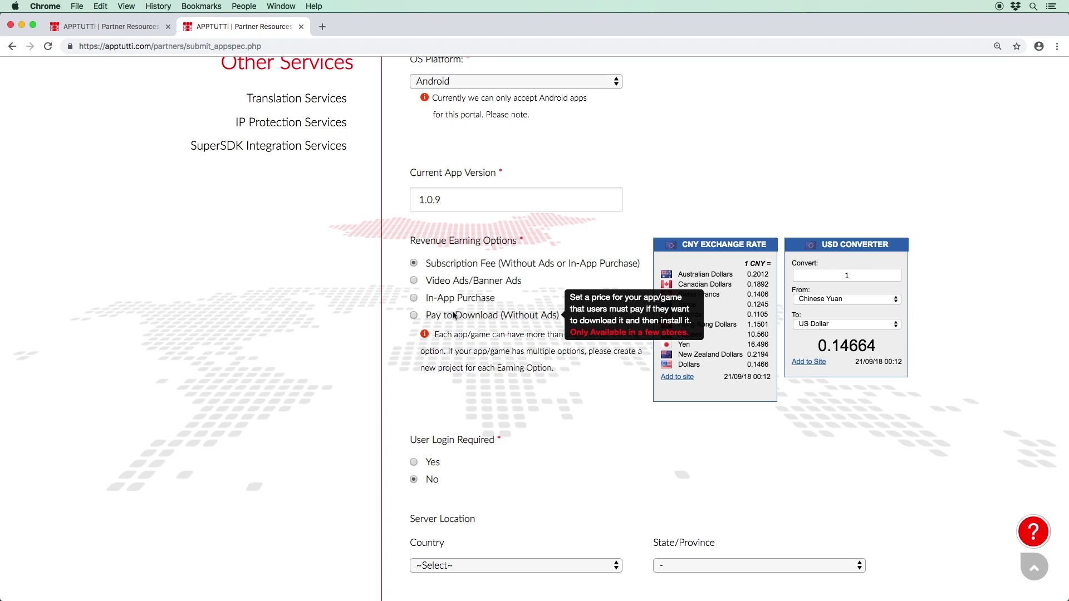
click(416, 299)
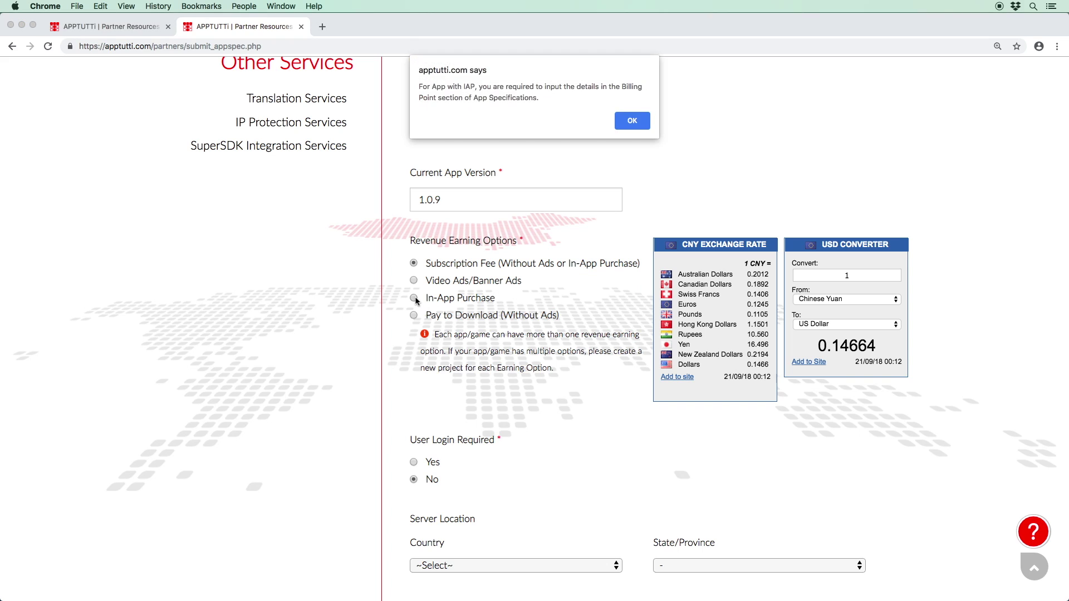
Step: Acknowledge the IAP billing notice, mark user login required, and dismiss the social log-in ban alert
click(618, 121)
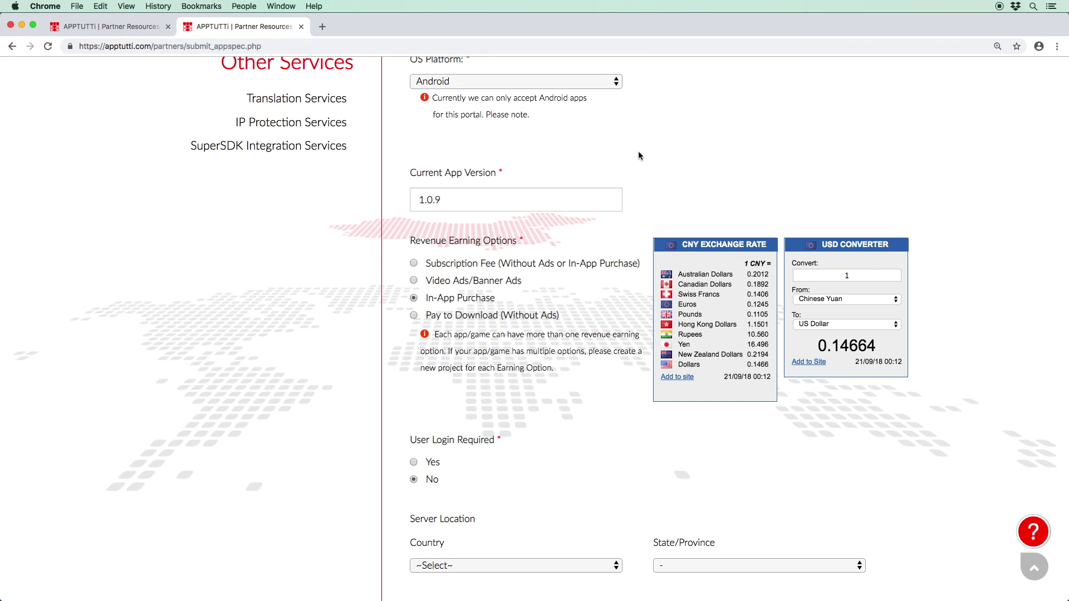
click(413, 464)
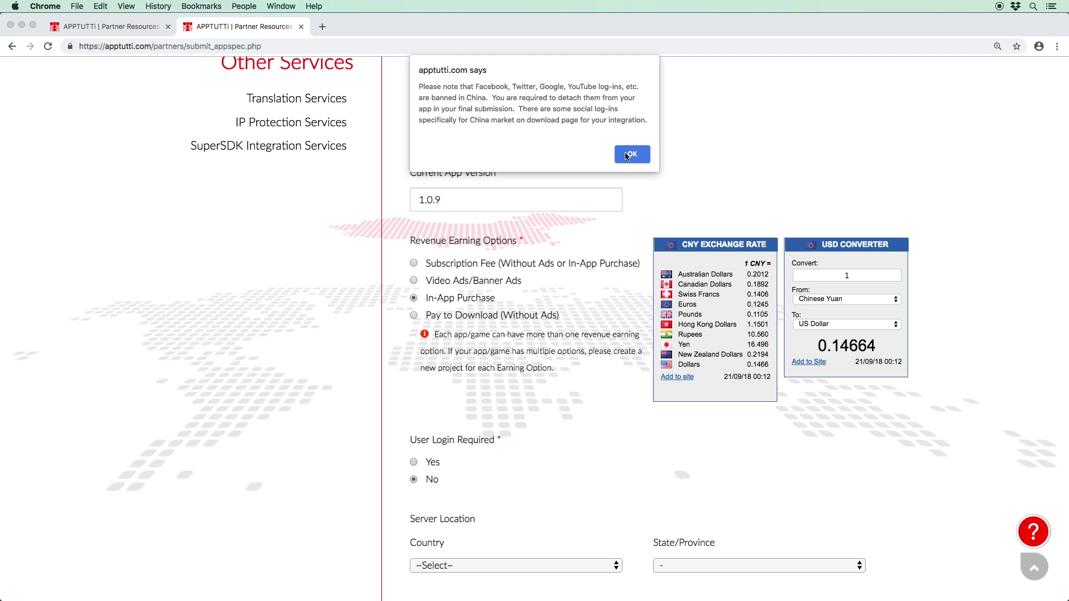
click(630, 155)
Step: Set the server location to United States, California, then open the app file picker for review upload
click(604, 567)
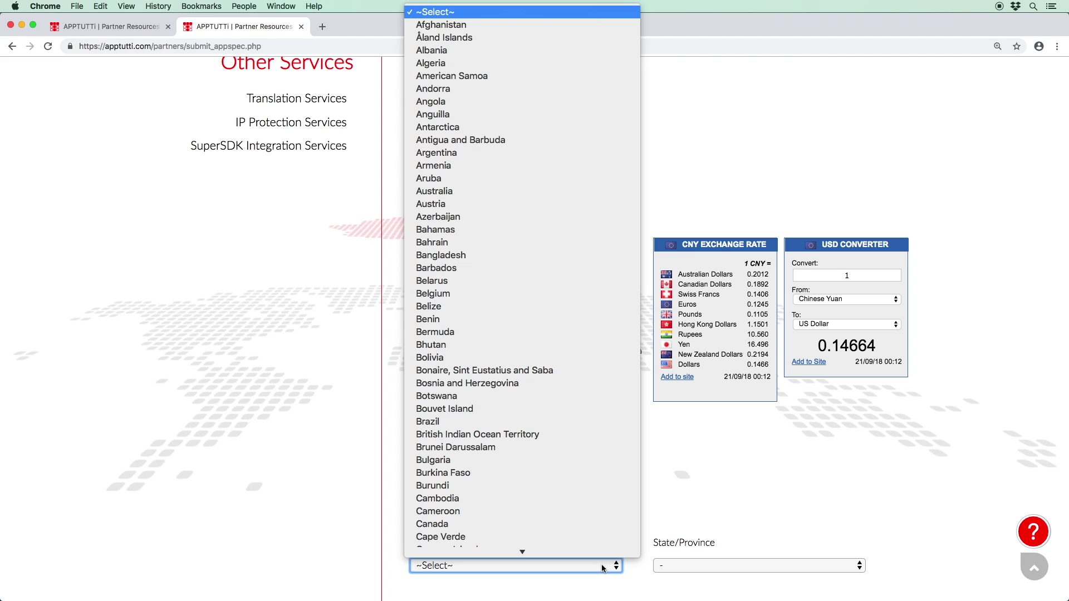
text(un)
key(Down)
key(Down)
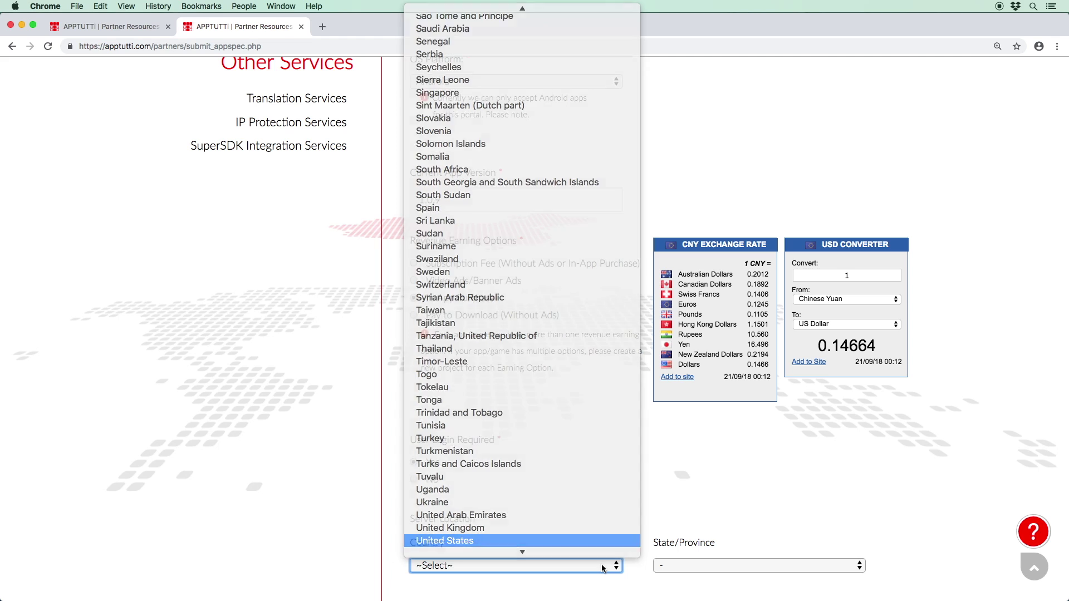
key(Return)
click(669, 567)
text(c)
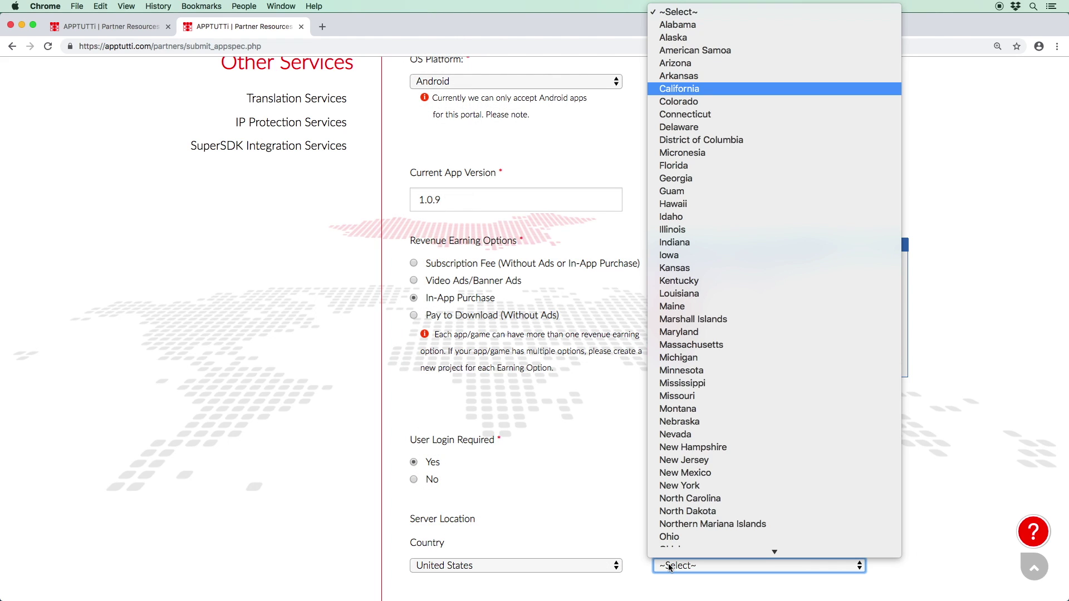
key(Return)
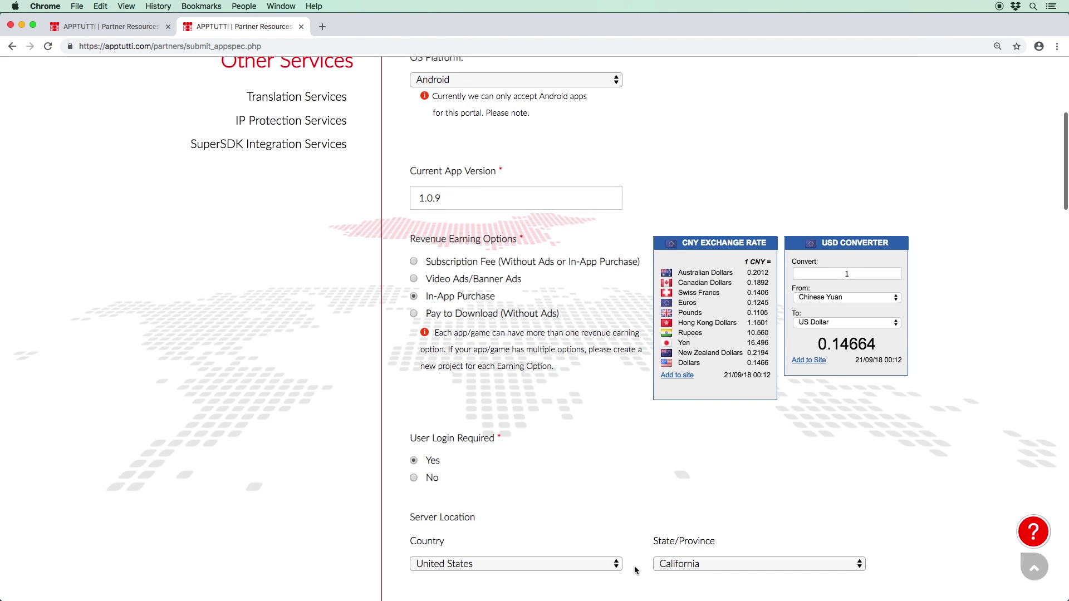
scroll(636, 570, down, 10)
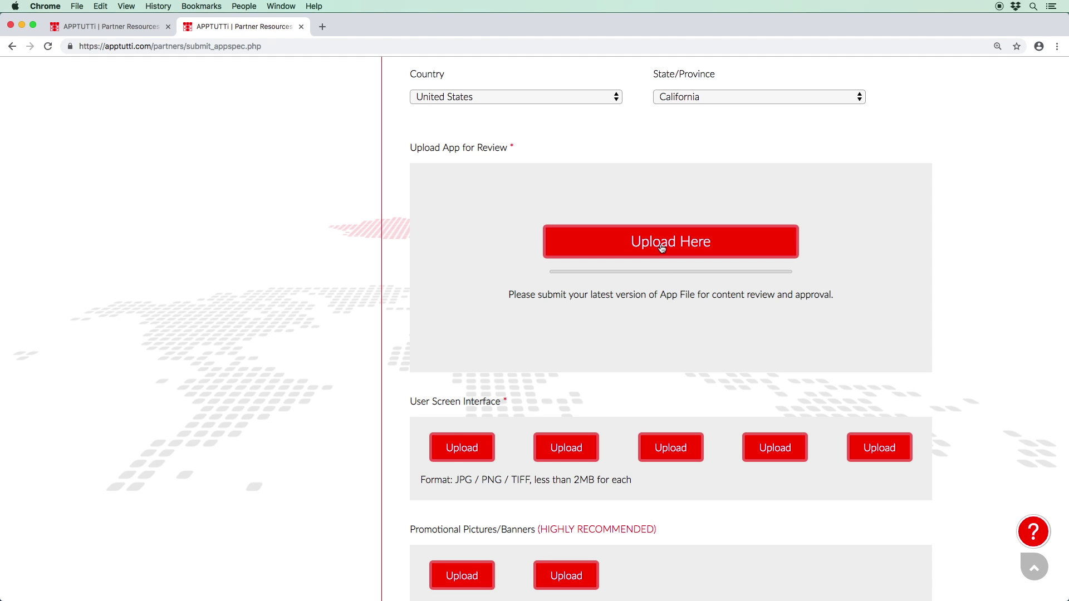
click(705, 243)
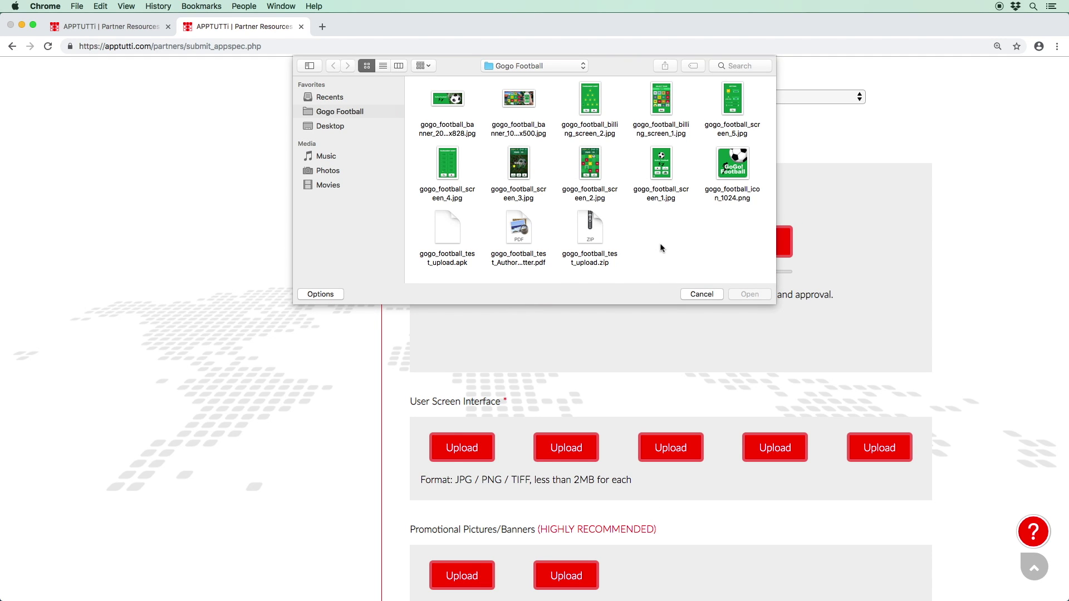
Step: Upload gogo_football_test_upload.apk and fill the first three screenshot slots, including screen_3
click(462, 239)
click(738, 294)
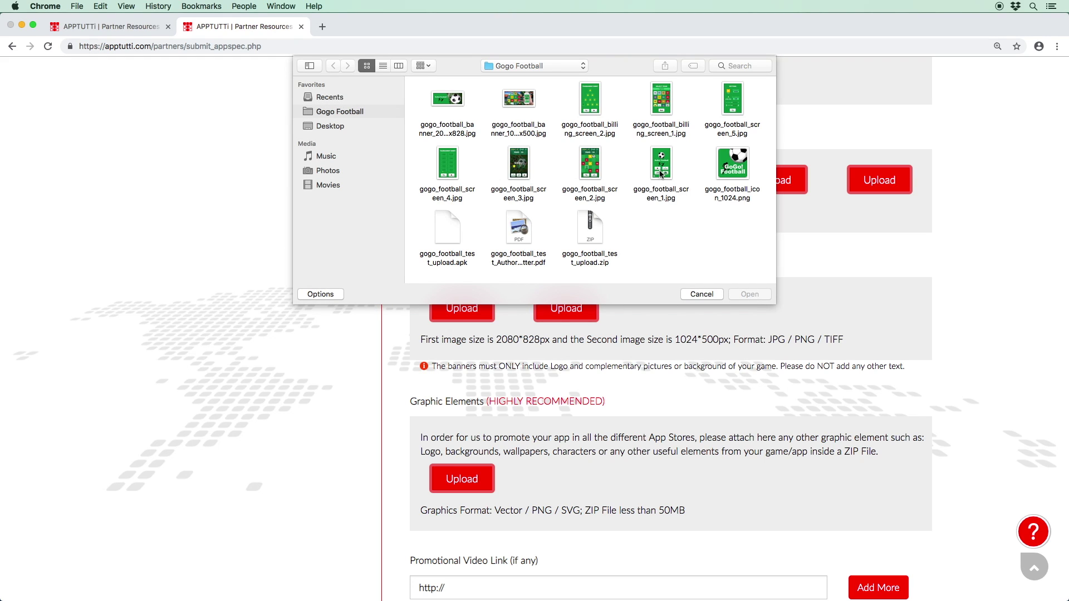
double_click(660, 170)
click(647, 184)
double_click(648, 184)
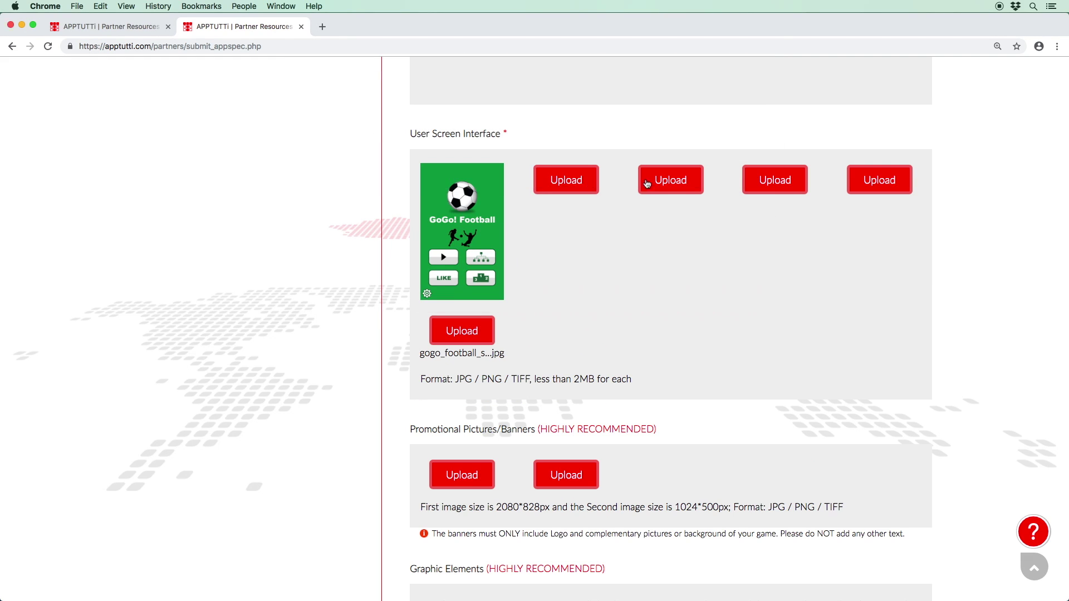
click(647, 184)
double_click(523, 175)
Step: Load screen_4 and screen_5 into the fourth and fifth screenshot slots
click(752, 181)
click(451, 174)
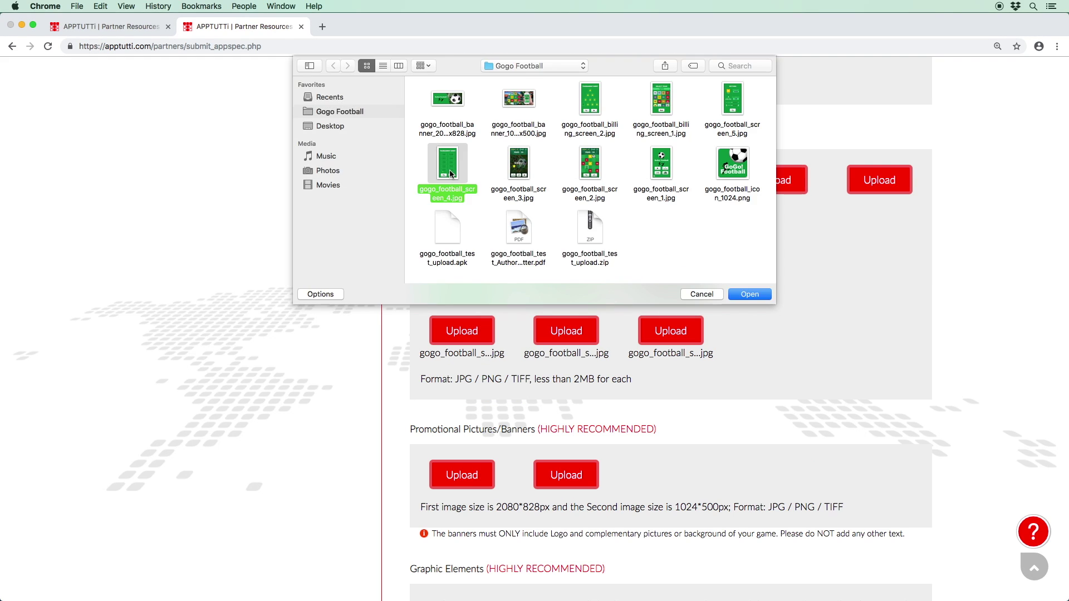
double_click(451, 173)
click(880, 180)
double_click(734, 112)
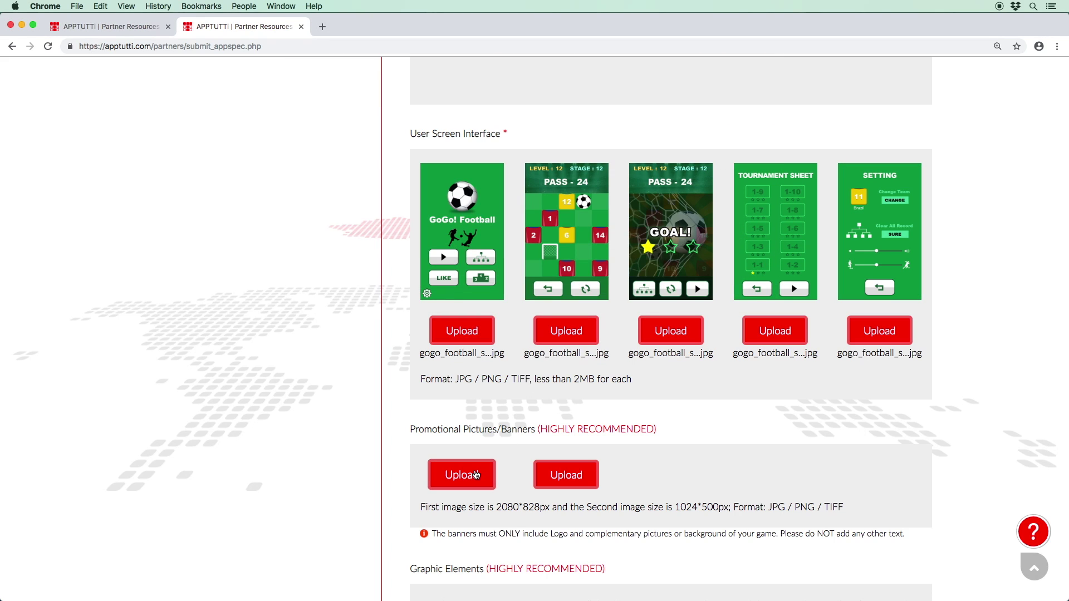
Step: Add the large banner and the 1024x500 banner as the two promotional banners
click(476, 474)
scroll(479, 149, down, 2)
double_click(462, 75)
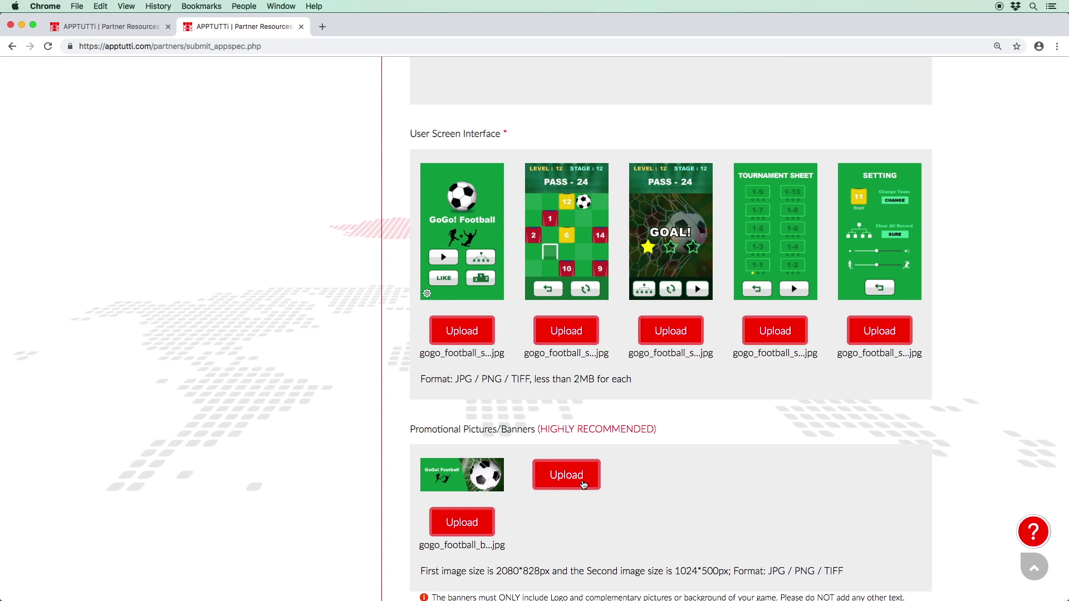
click(566, 475)
double_click(518, 101)
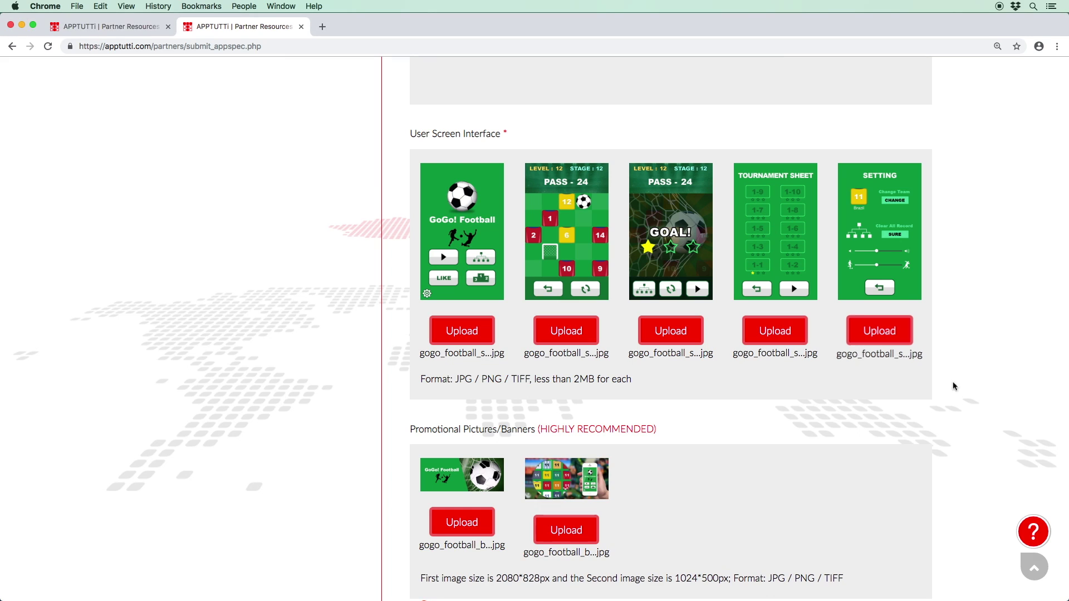
scroll(924, 397, down, 6)
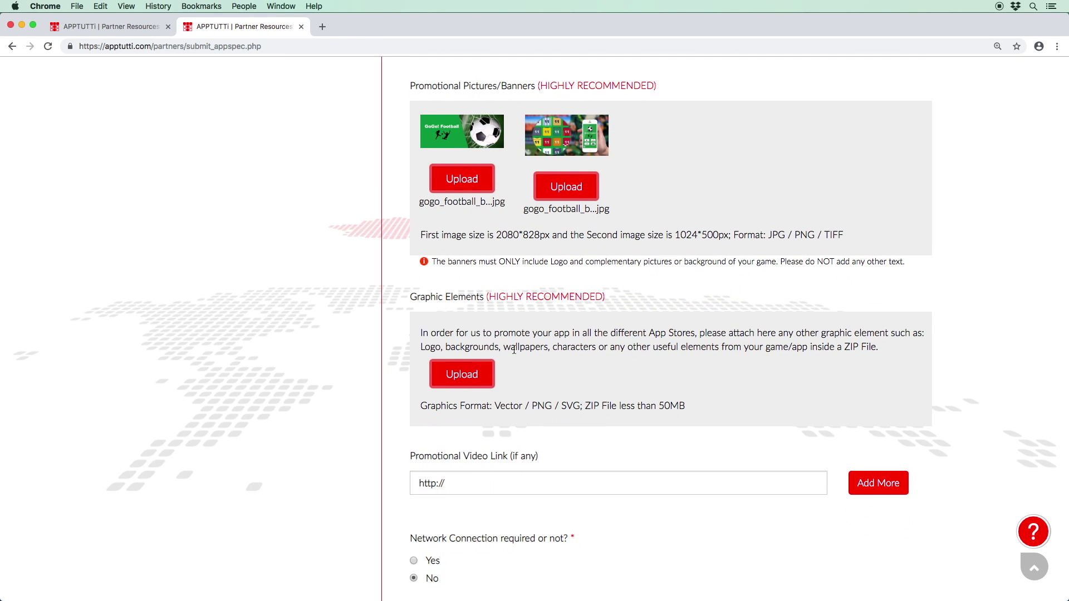
Step: Attach gogo_football_test_upload.zip as the graphic elements file
click(469, 370)
click(598, 240)
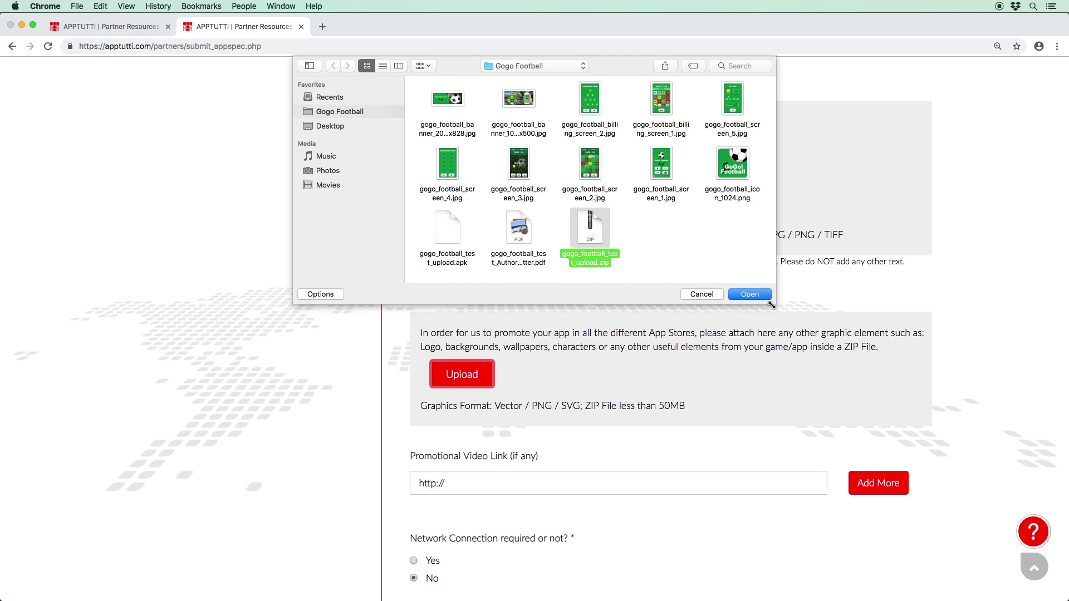
click(763, 295)
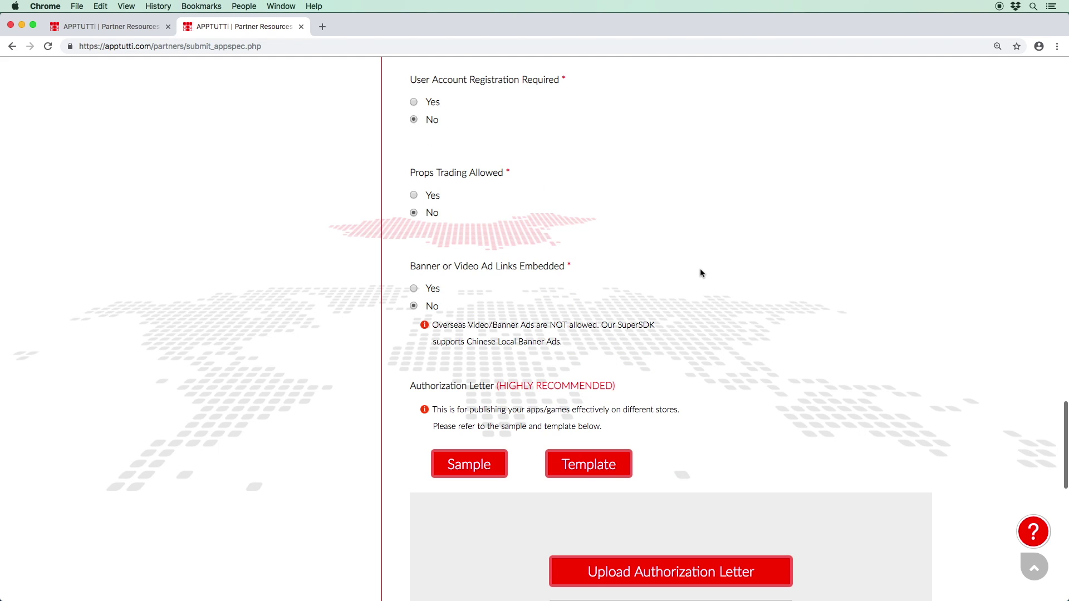
Step: Upload gogo_football_test_Authorization_letter.pdf and save the app specifications
scroll(826, 322, down, 5)
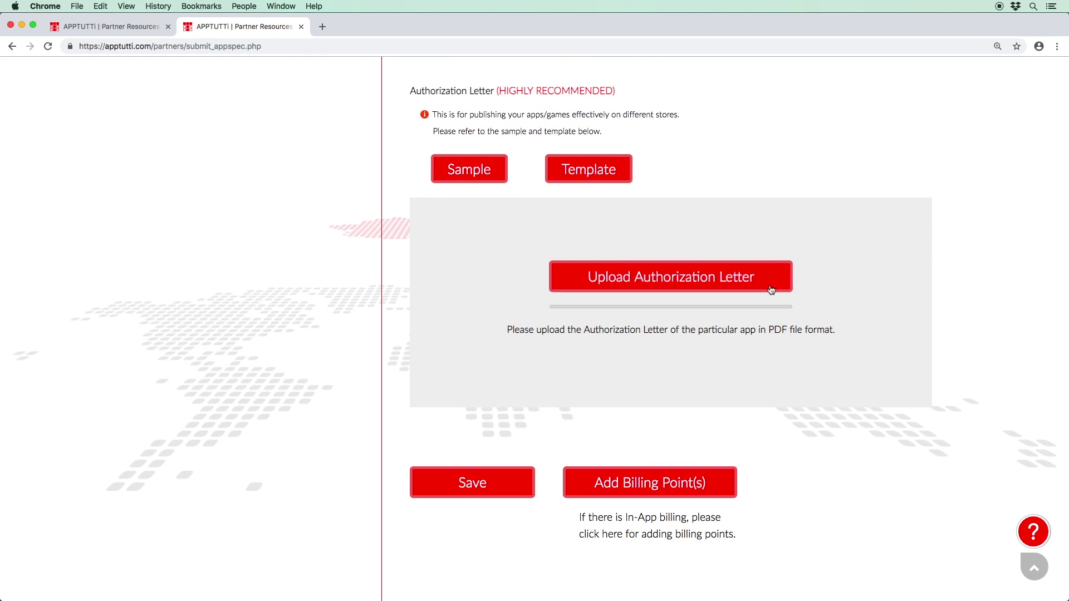
click(739, 287)
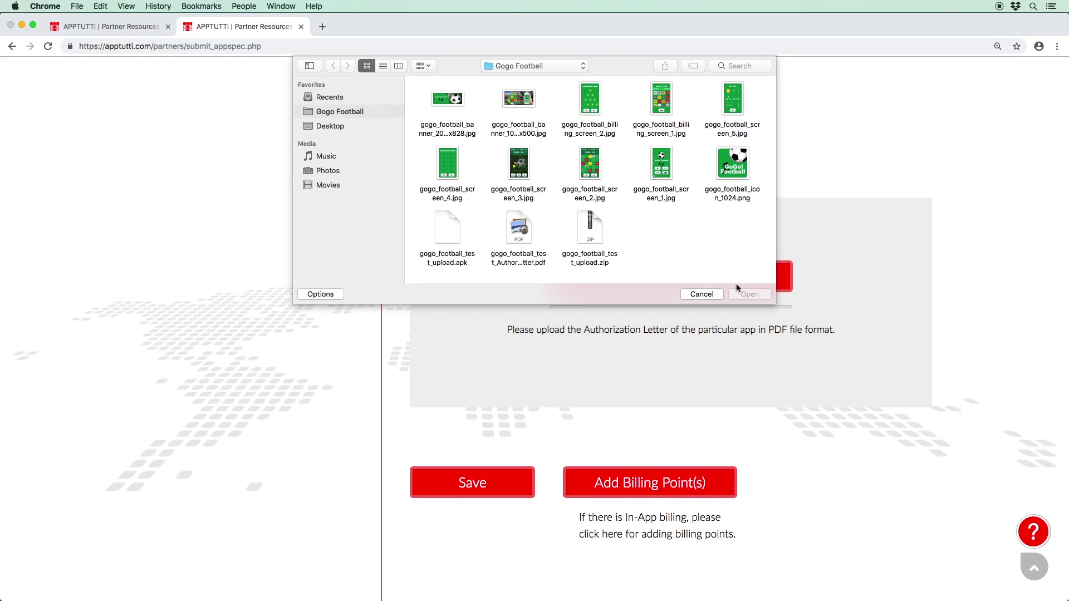
click(518, 229)
click(750, 294)
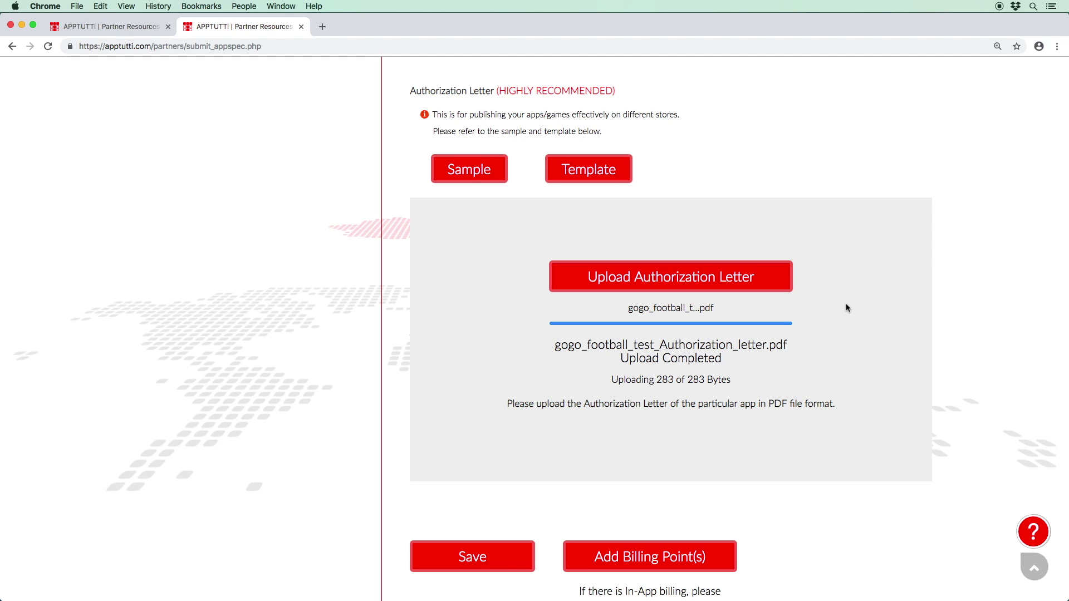
scroll(847, 308, down, 5)
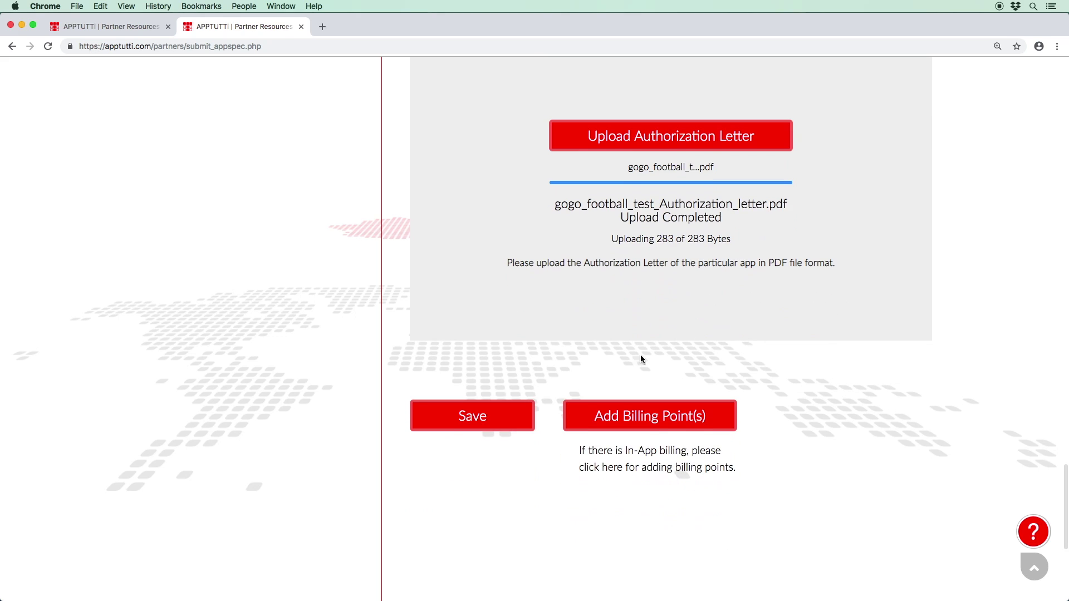
click(505, 413)
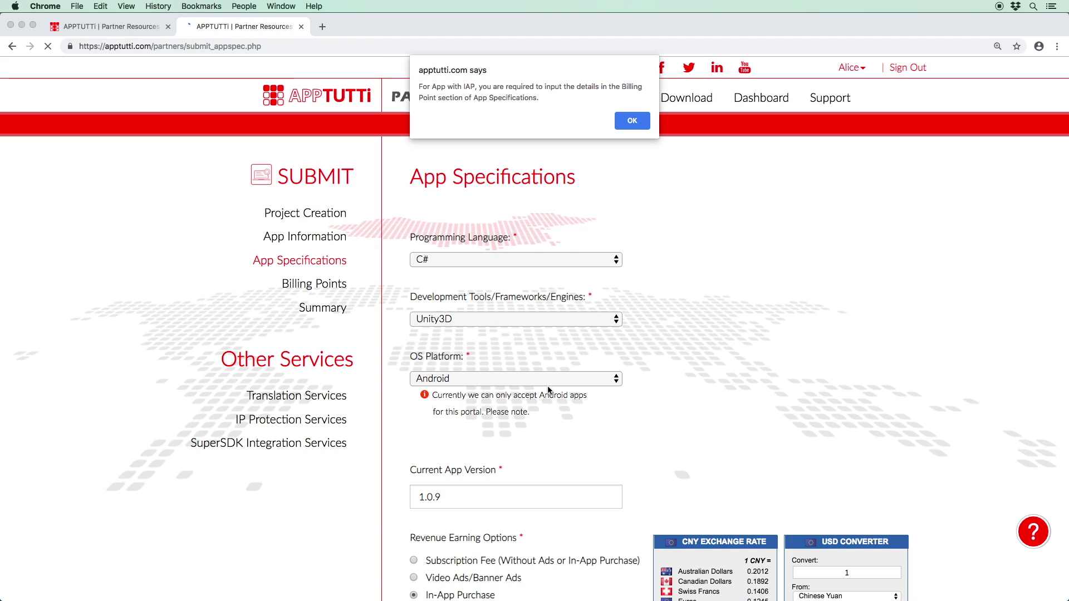
Step: Dismiss the save alert and enter billing point title Buy Team with unit price 10
click(633, 120)
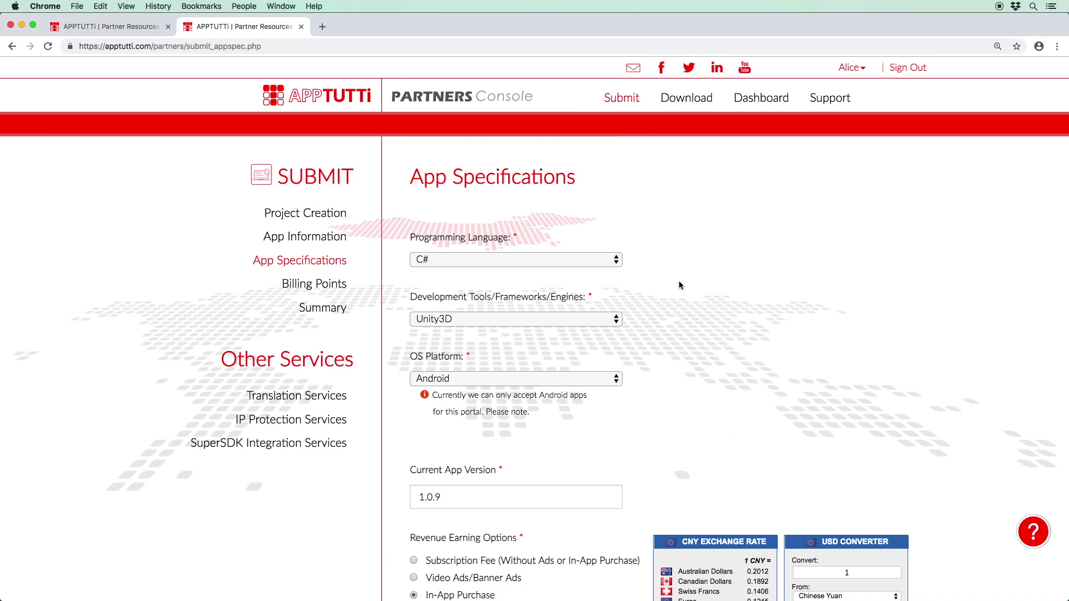
scroll(679, 286, down, 20)
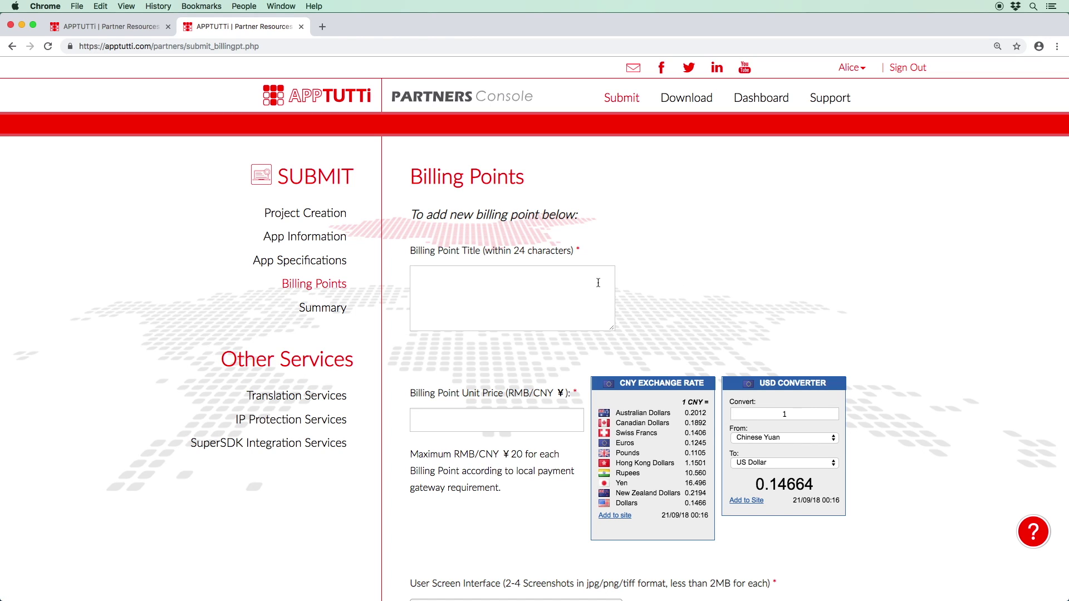
click(588, 284)
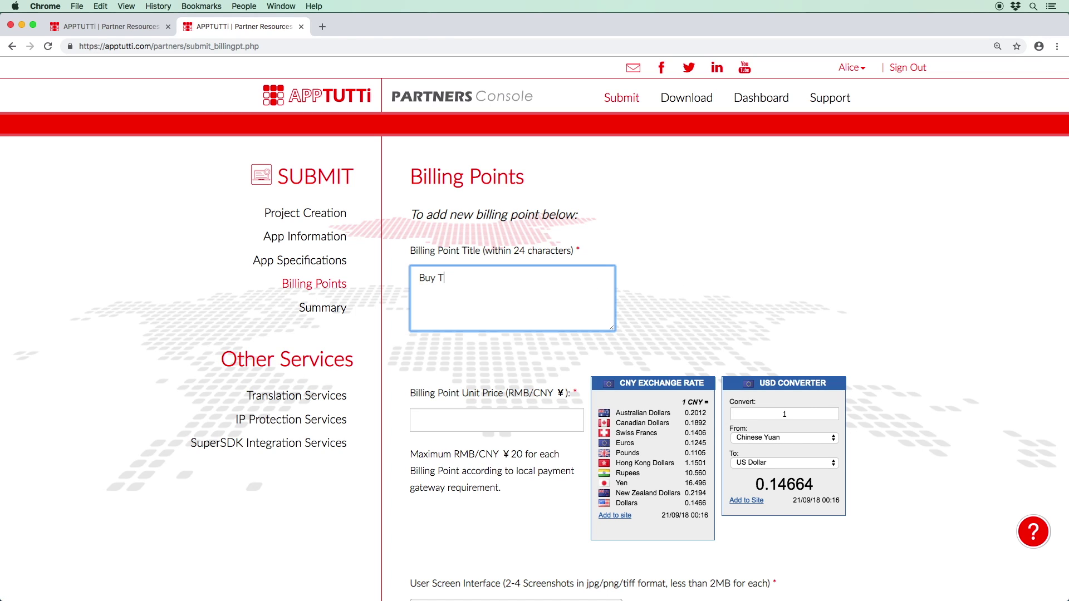
click(497, 420)
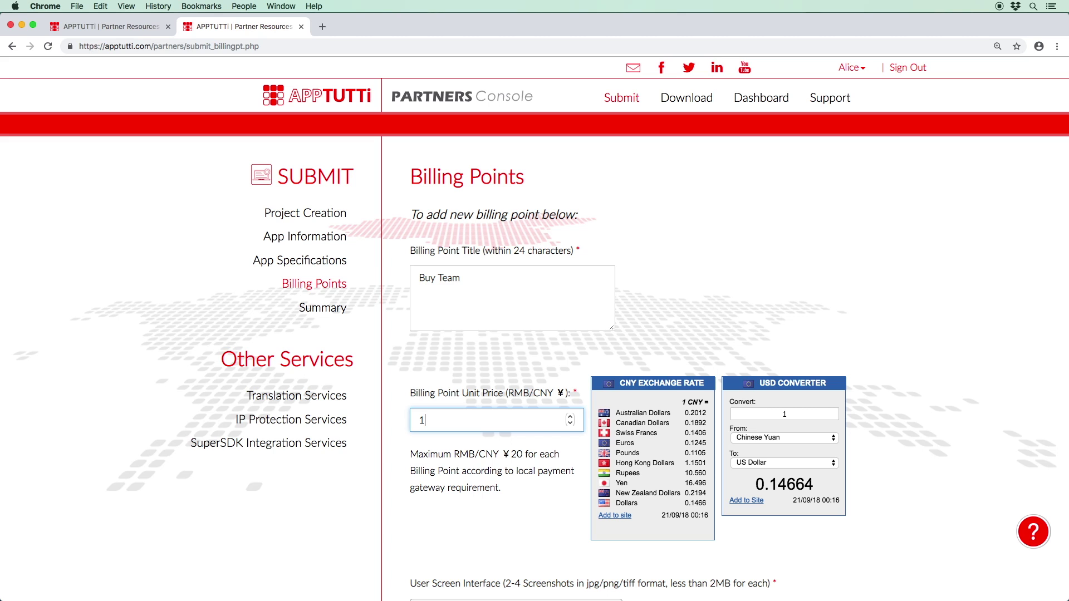
click(587, 284)
scroll(587, 284, down, 10)
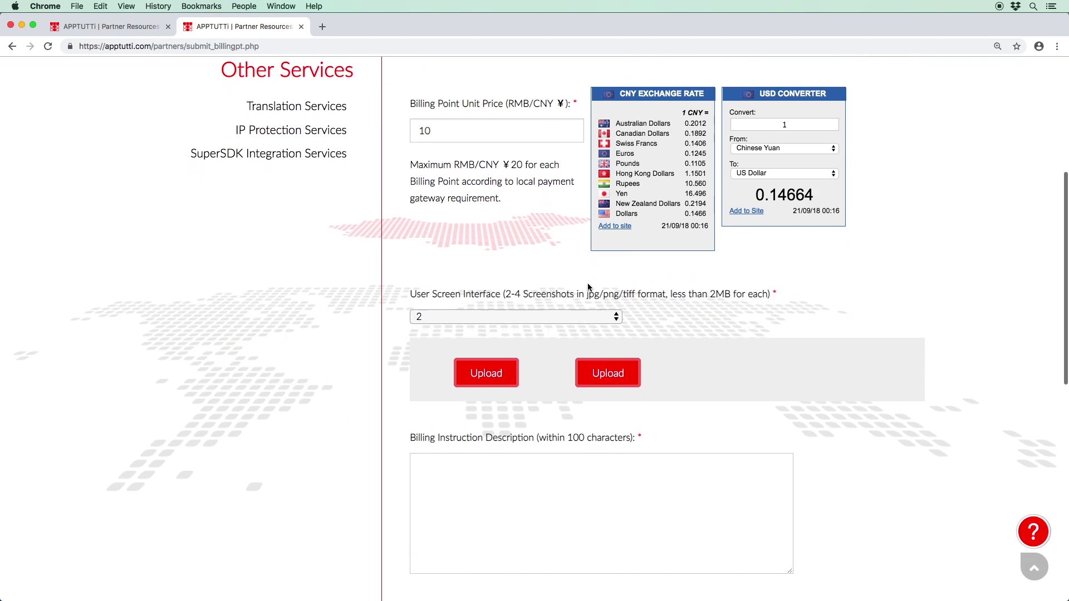
Step: Upload billing_screen_1 and billing_screen_2 as the billing point screenshots
click(486, 279)
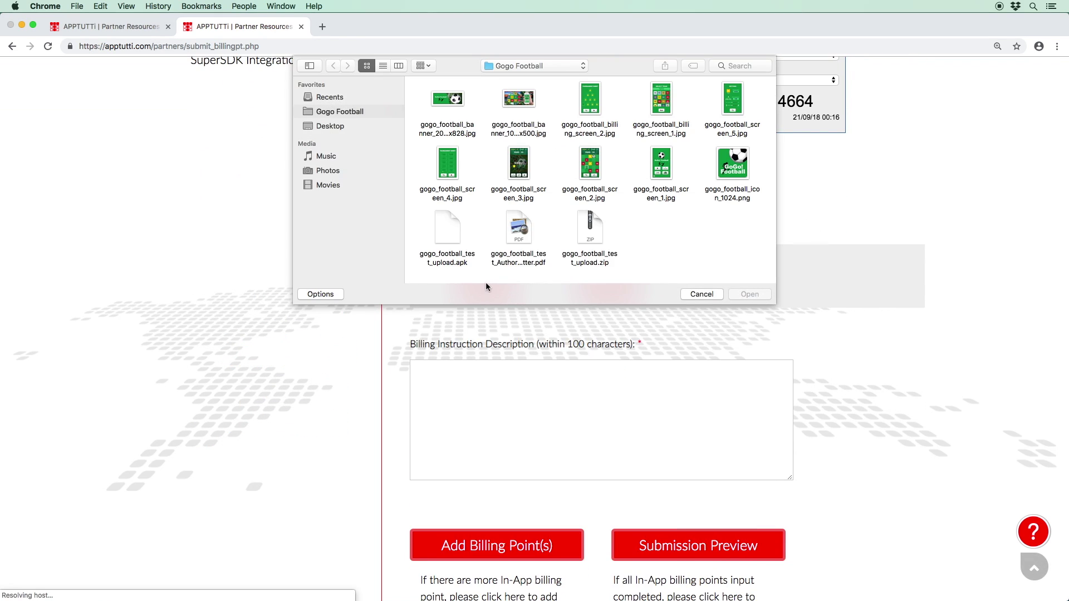
click(671, 127)
scroll(673, 133, down, 1)
key(Return)
click(628, 277)
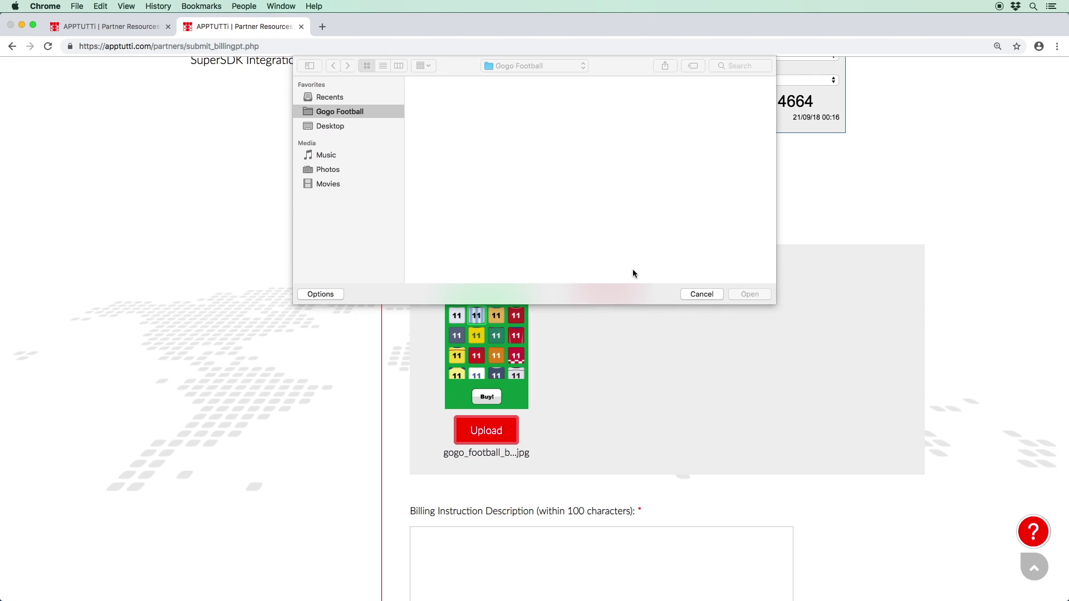
click(603, 129)
key(Return)
scroll(621, 154, down, 8)
Step: Write the four-step description beginning '1. Enter the main' and add the billing point
click(676, 246)
text(1. Enter the main menu)
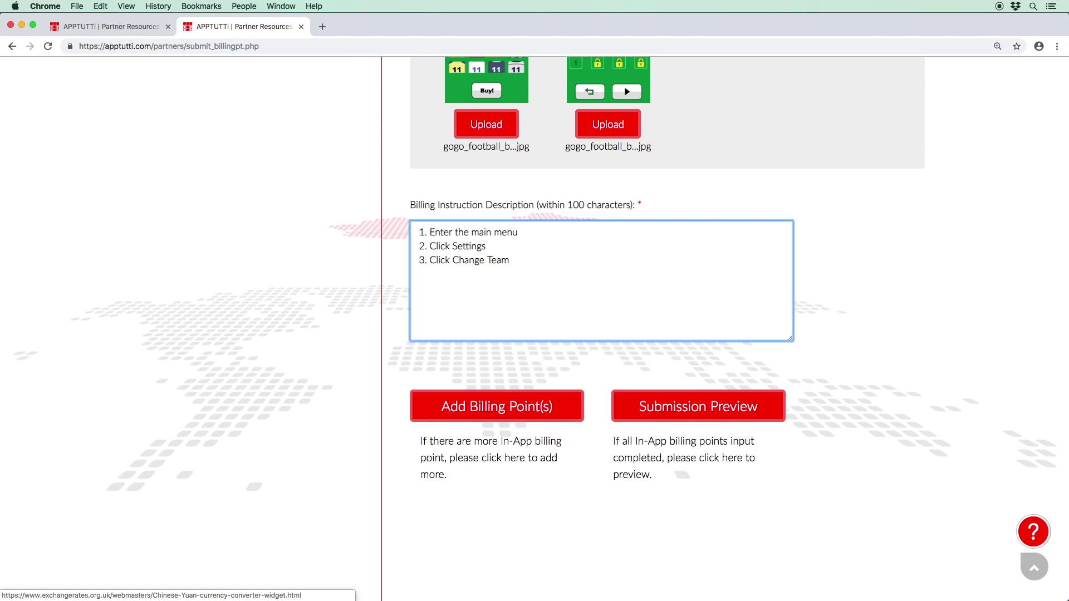
click(581, 415)
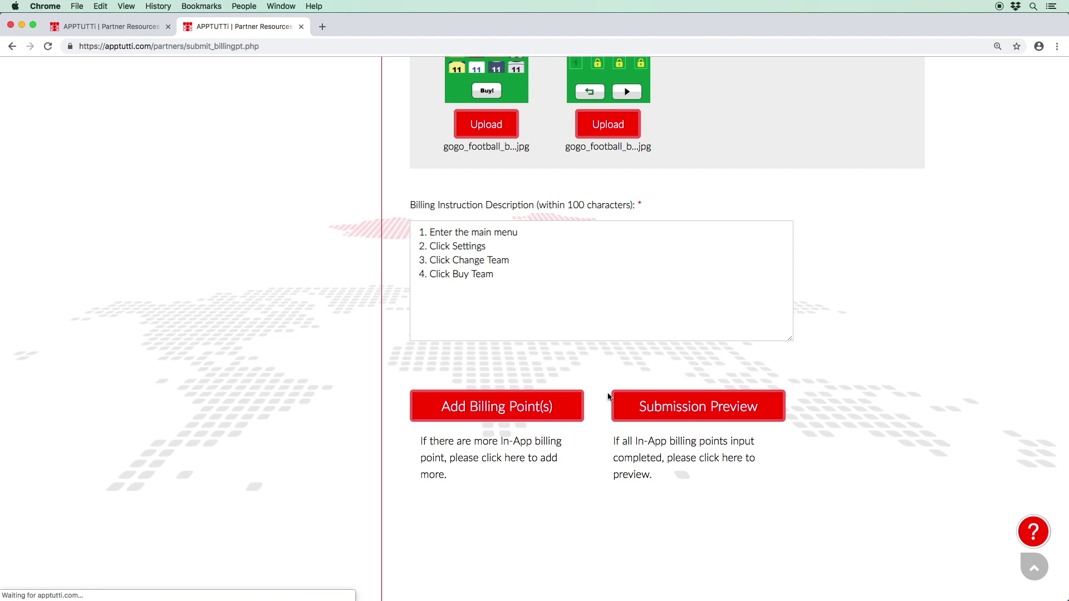
Step: Review the Summary page down to the end and confirm and submit the app
scroll(608, 397, down, 5)
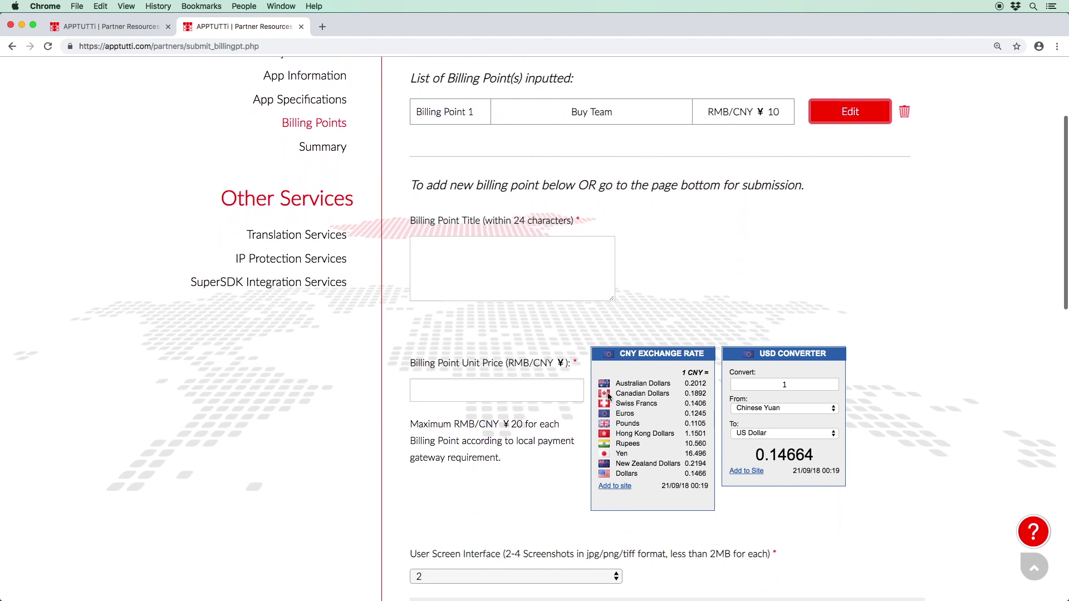
scroll(608, 396, down, 7)
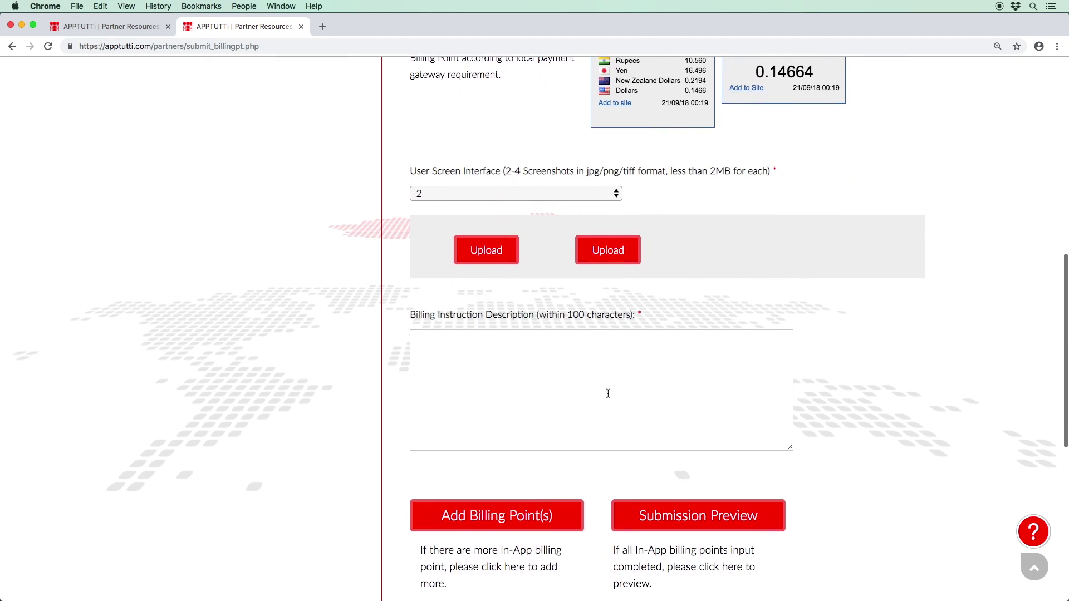
scroll(609, 397, down, 3)
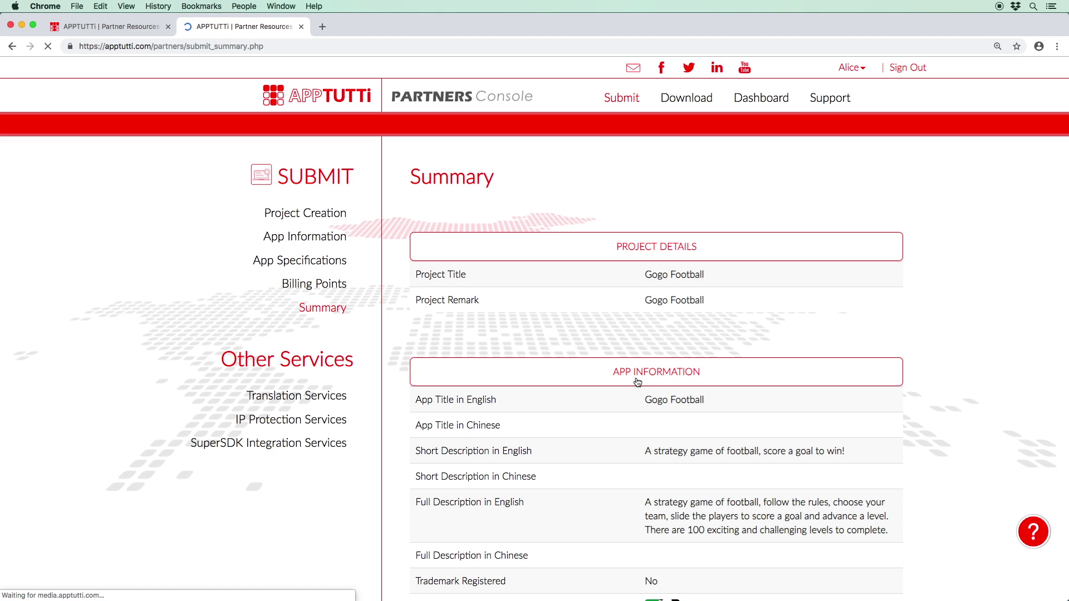
scroll(637, 383, down, 4)
scroll(637, 383, down, 15)
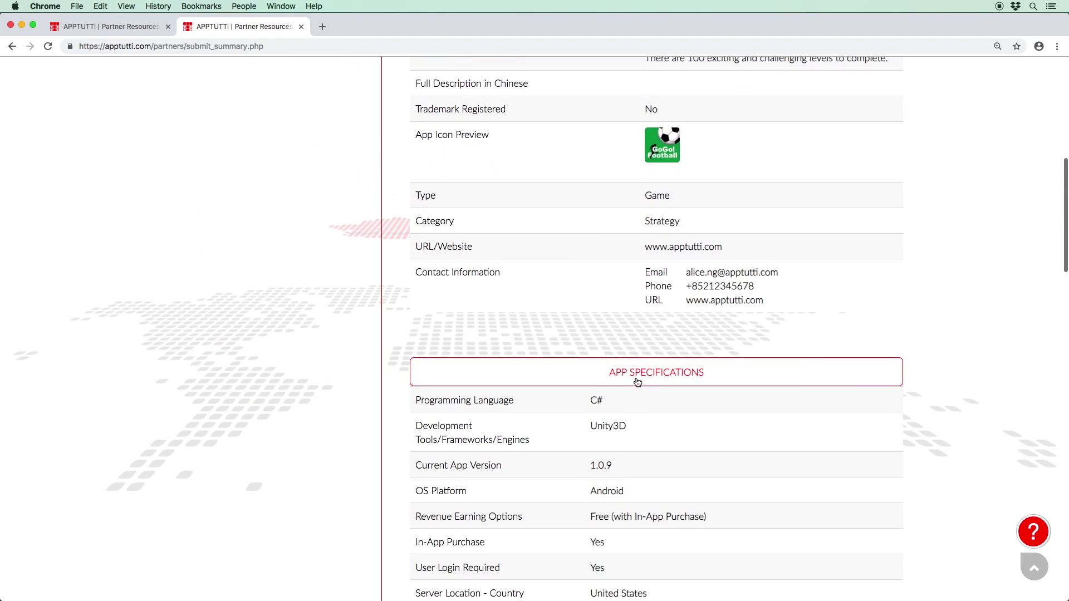
scroll(638, 382, down, 10)
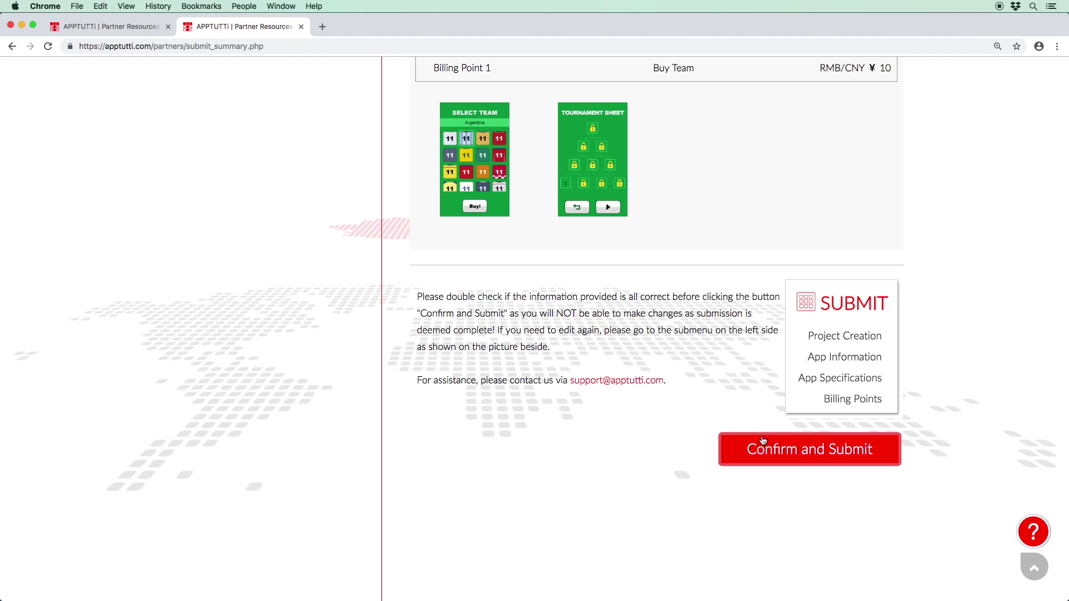
click(764, 444)
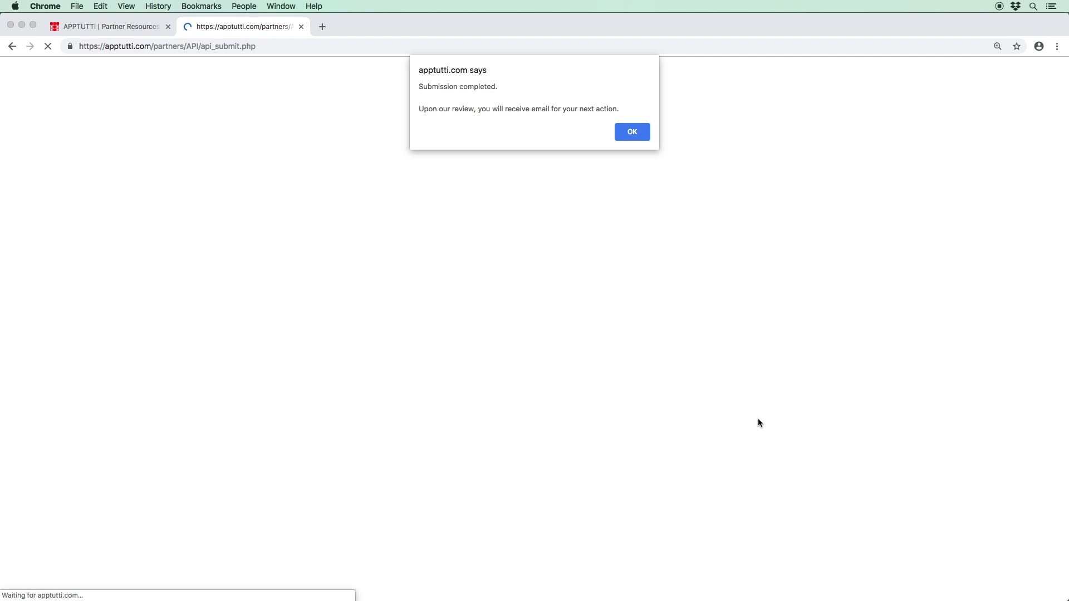
Step: Dismiss the submission alert and open the App Submission Completed notification
click(632, 132)
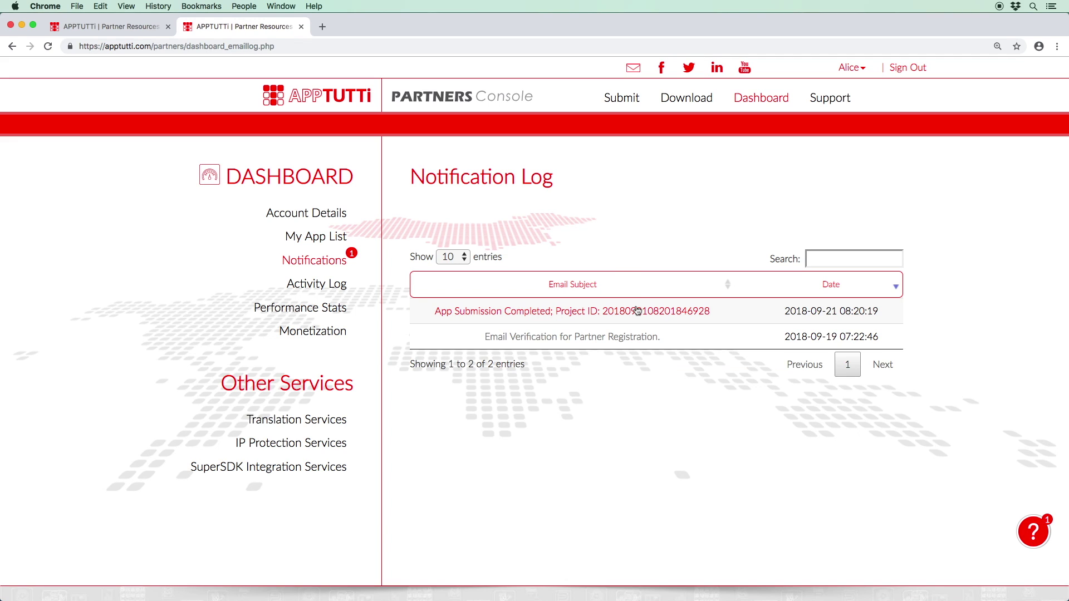
click(639, 310)
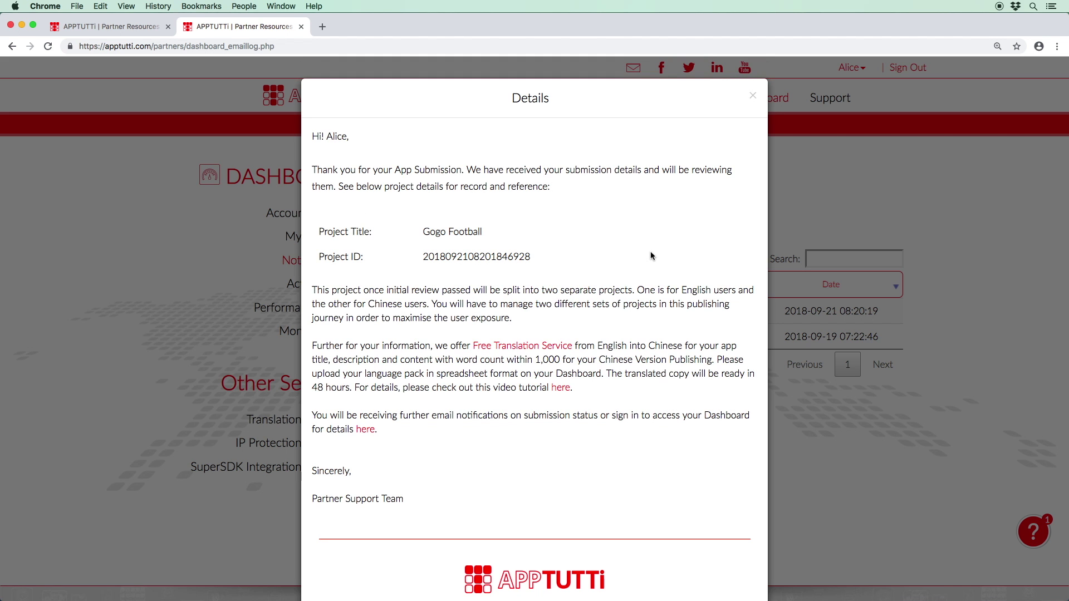